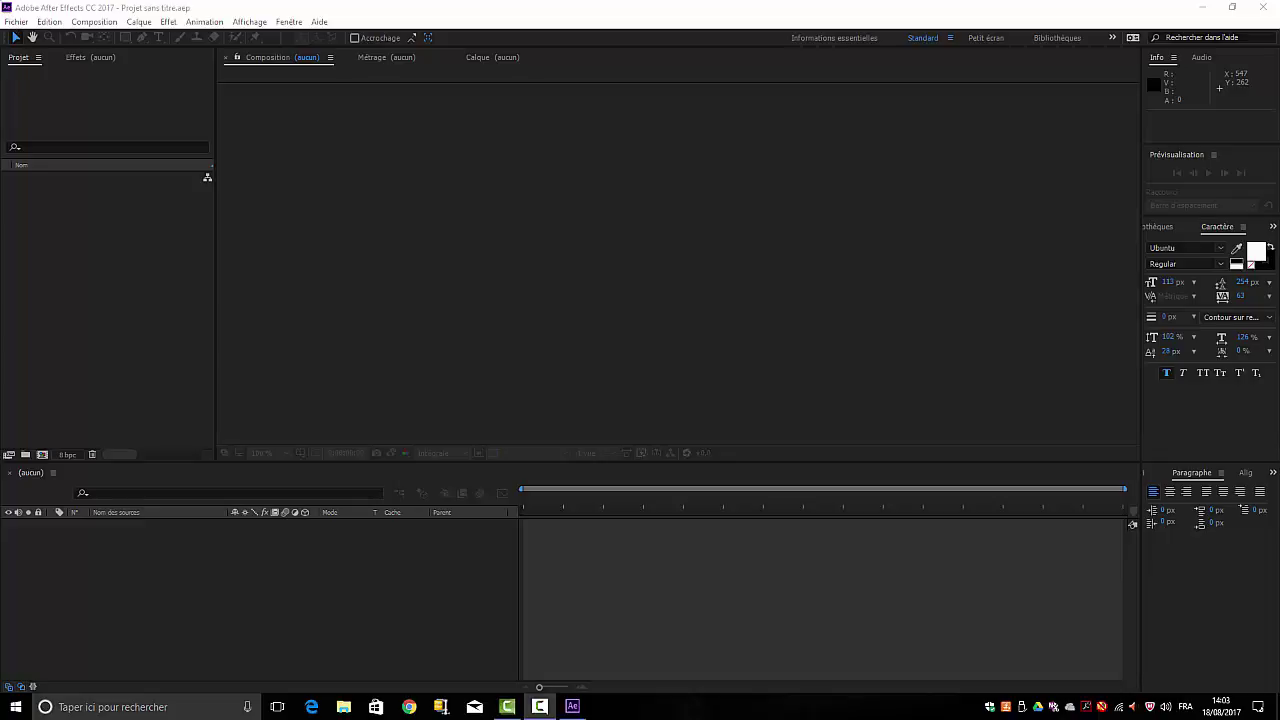
- Import appart03.mp4 from the file explorer into the project and create a composition from it
{"action": "left_click", "coordinate": [345, 708]}
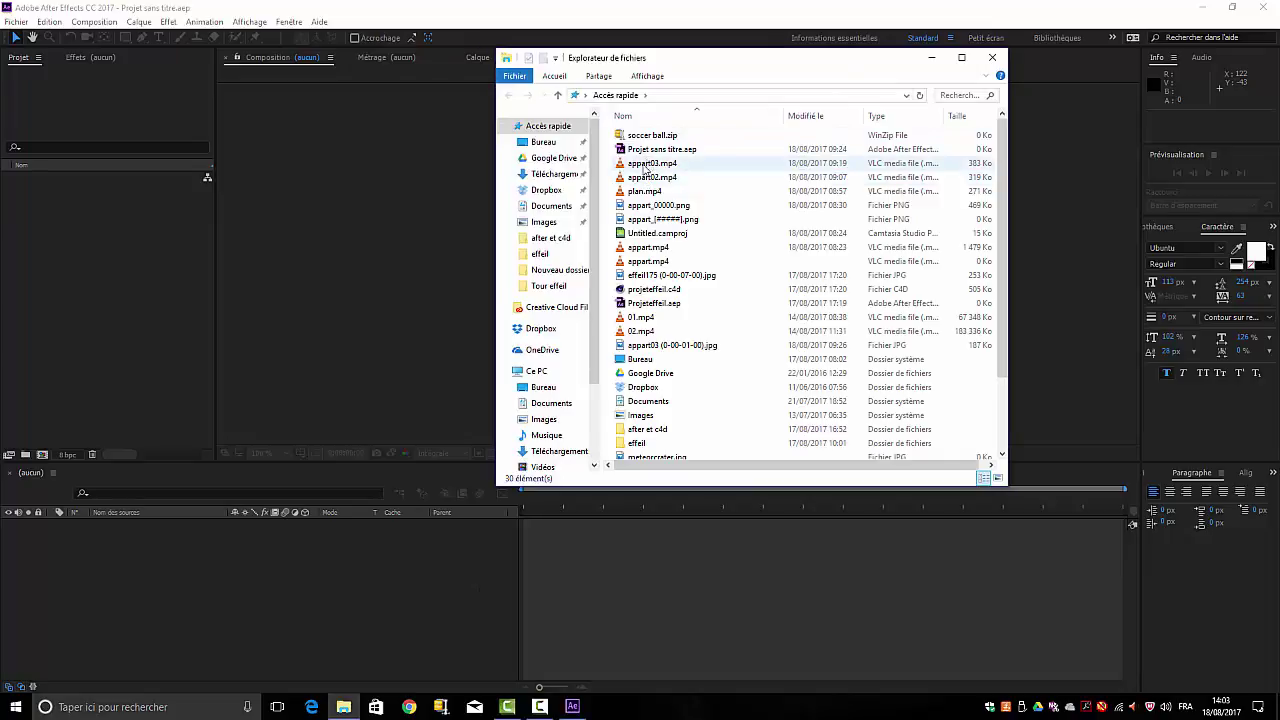
{"action": "left_click_drag", "start_coordinate": [645, 164], "coordinate": [100, 307]}
{"action": "left_click", "coordinate": [1119, 52]}
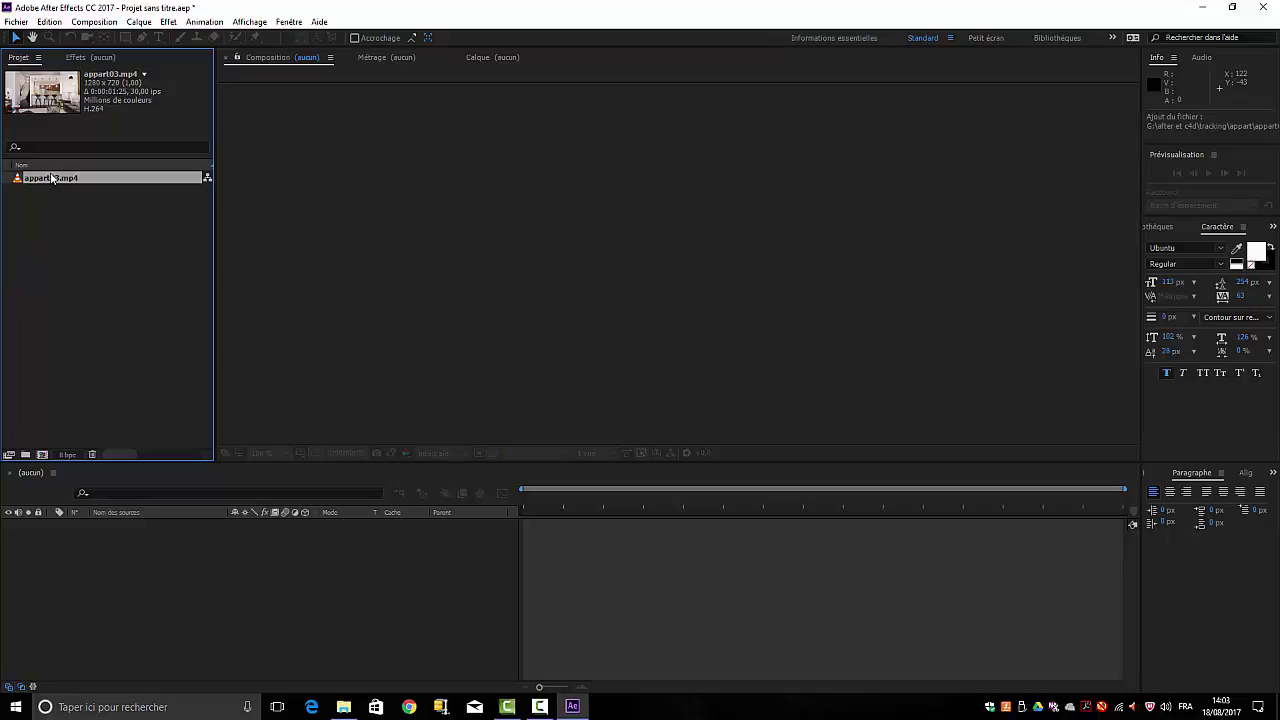
{"action": "left_click_drag", "start_coordinate": [52, 178], "coordinate": [109, 550]}
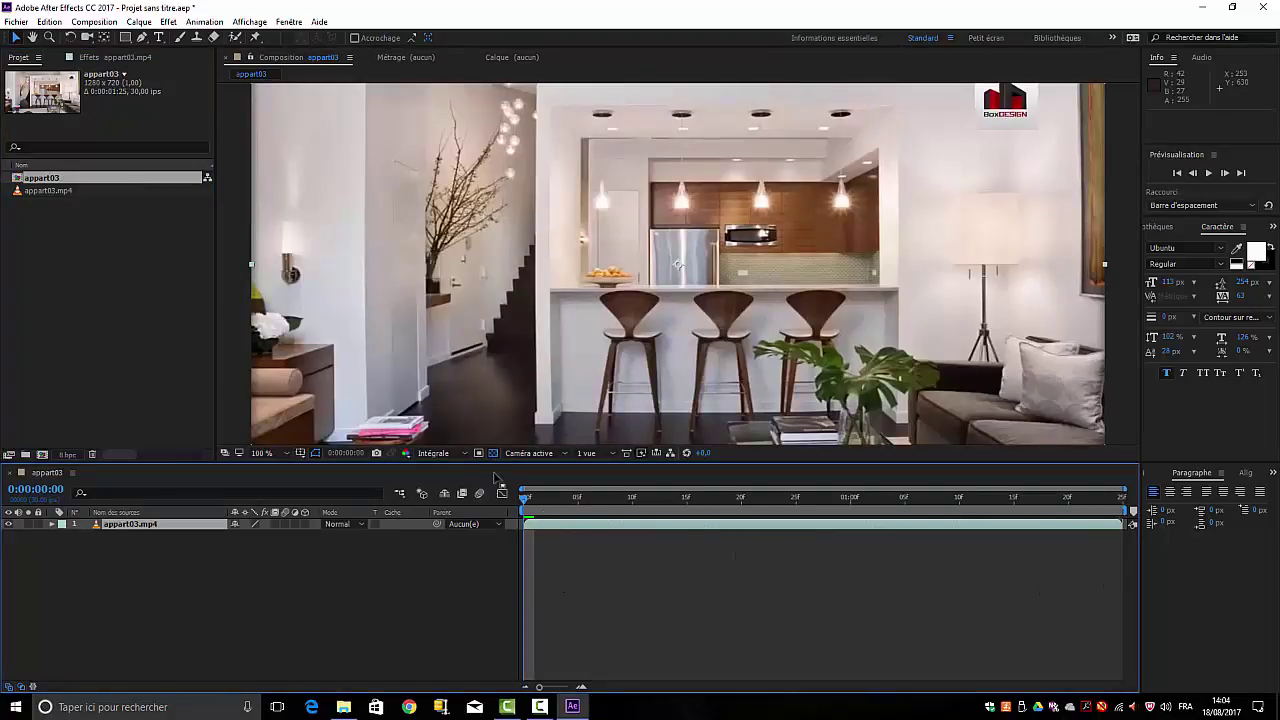
- Preview the camera movement in the appart03 clip along the timeline and return to the first frame
{"action": "left_click_drag", "start_coordinate": [524, 500], "coordinate": [1080, 565]}
{"action": "key", "text": "space"}
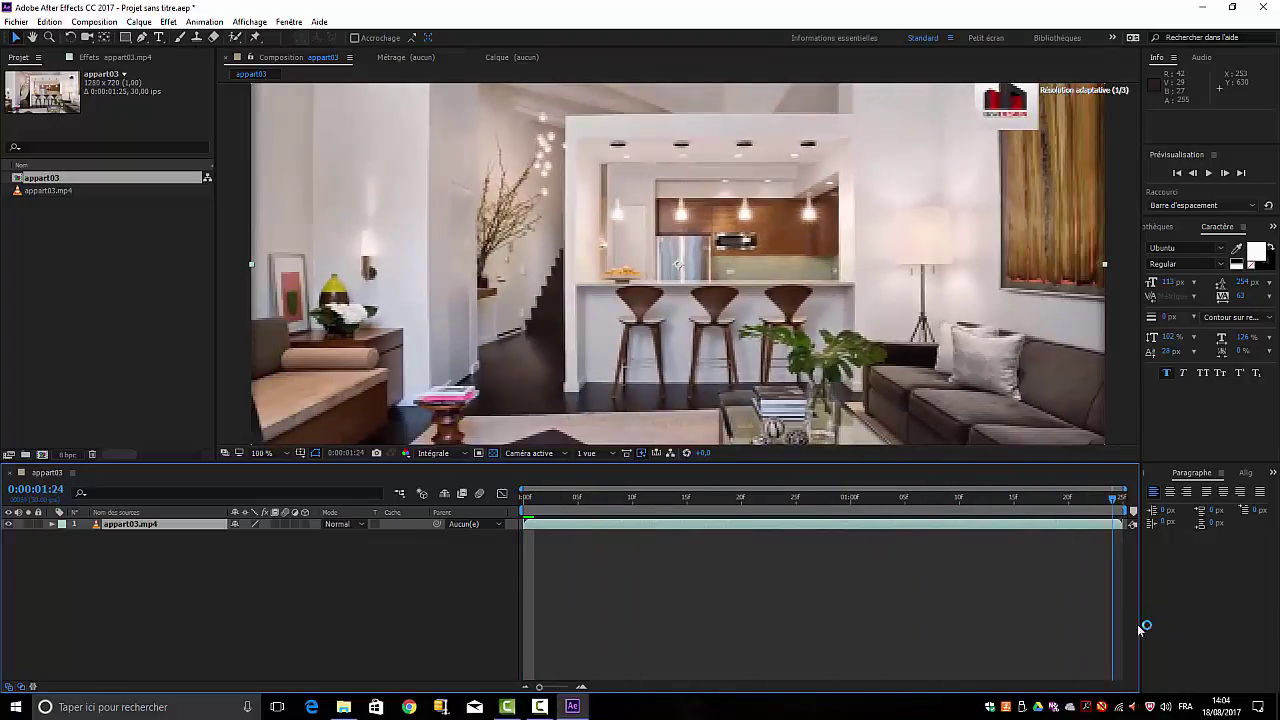
{"action": "left_click_drag", "start_coordinate": [380, 589], "coordinate": [1048, 617]}
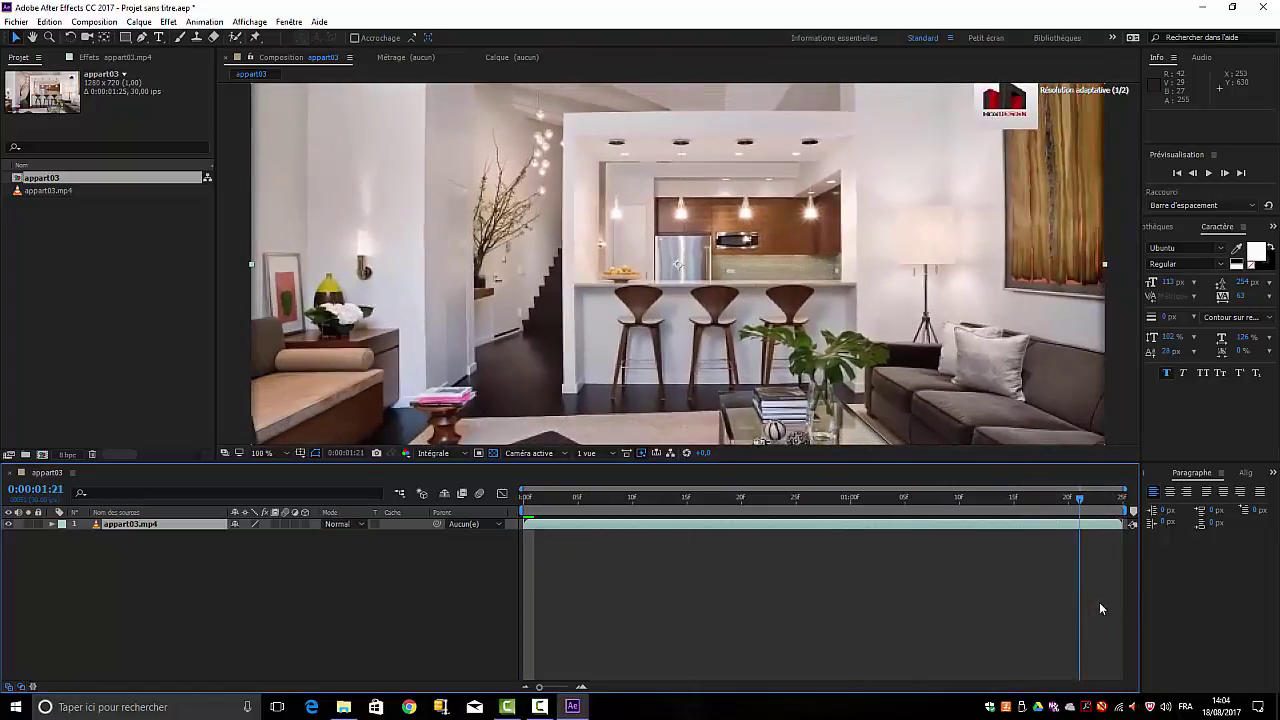
{"action": "left_click_drag", "start_coordinate": [535, 597], "coordinate": [1106, 657]}
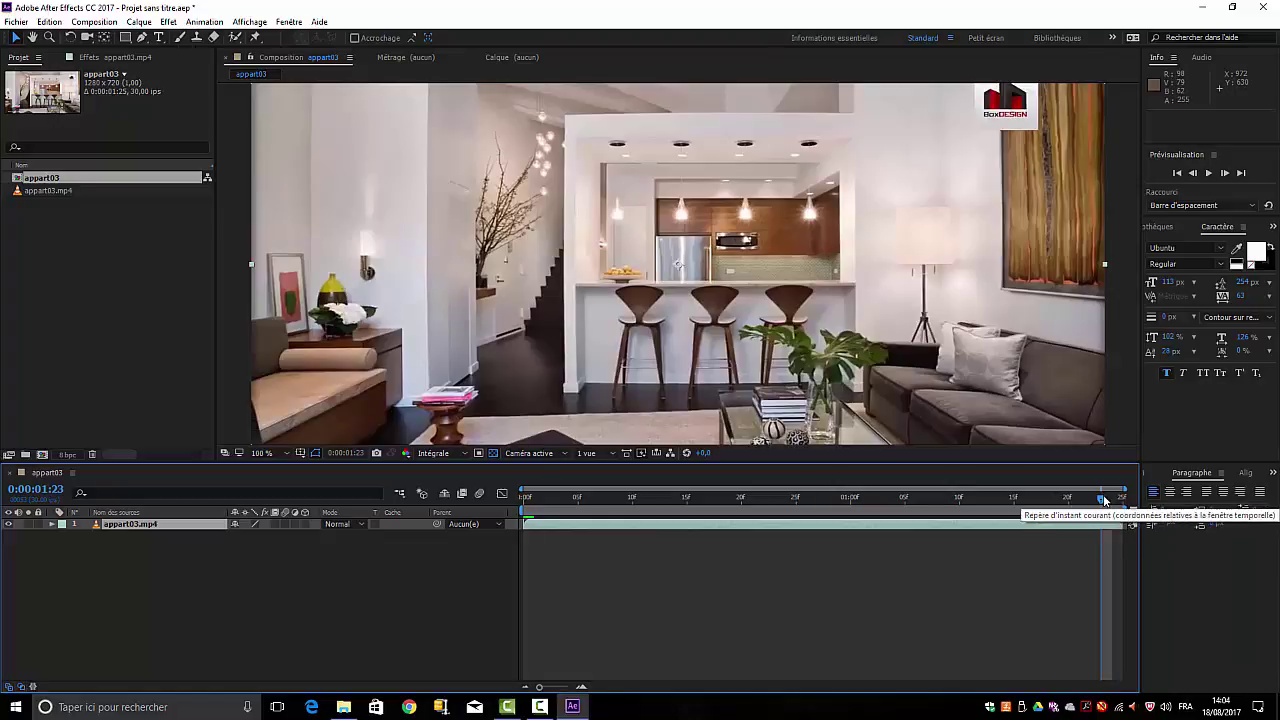
{"action": "left_click_drag", "start_coordinate": [1103, 508], "coordinate": [524, 497]}
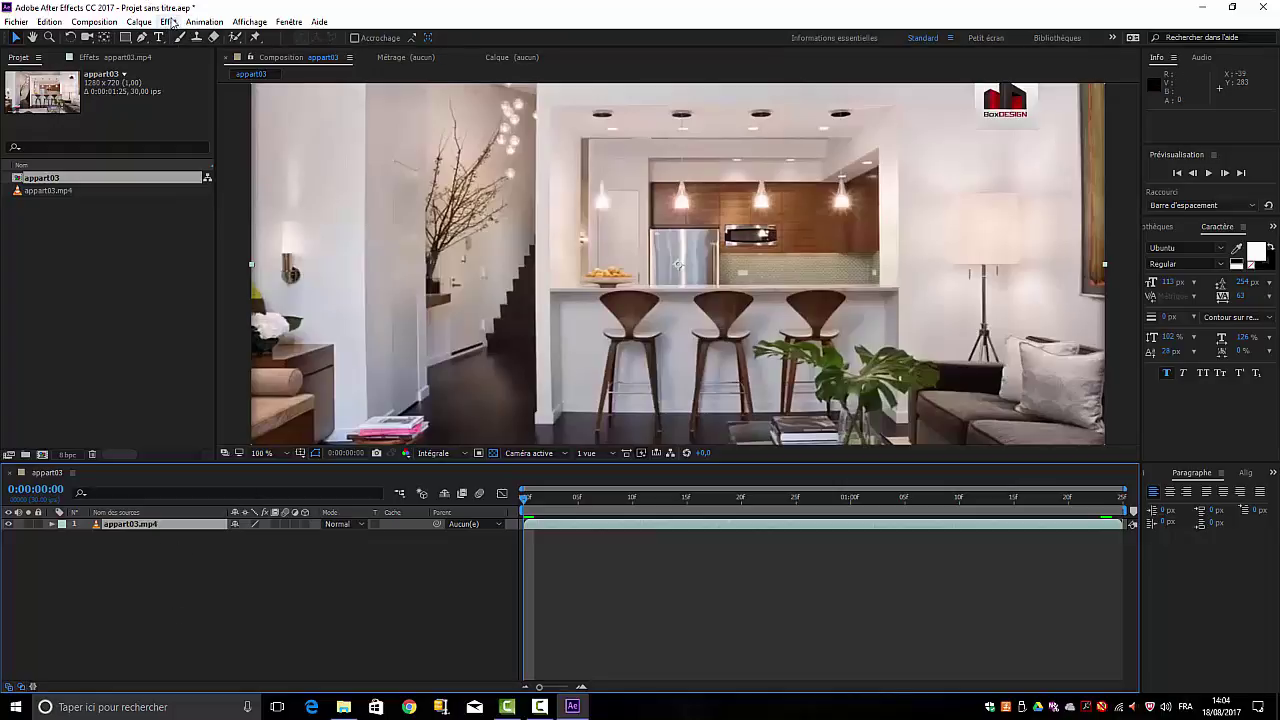
- Apply the 3D camera tracker (Suivi de la caméra 3D) to the appart03.mp4 layer and expand its advanced settings
{"action": "left_click", "coordinate": [168, 21]}
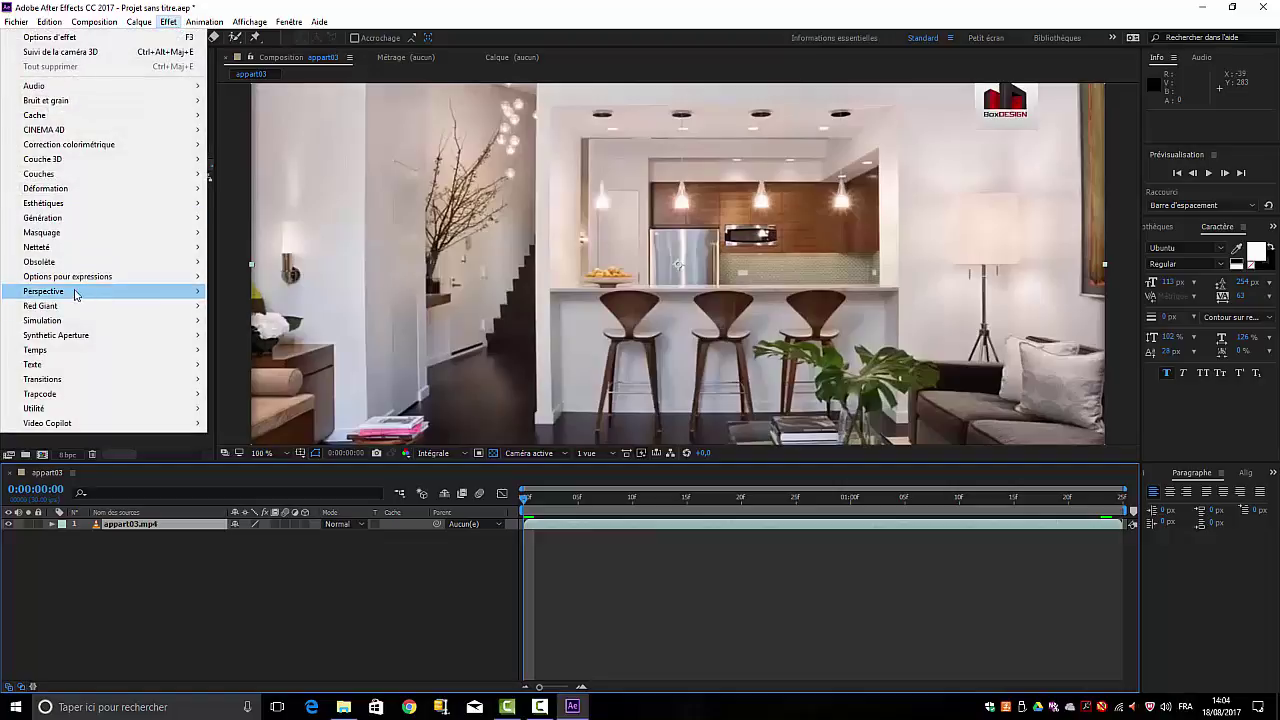
{"action": "mouse_move", "coordinate": [50, 292]}
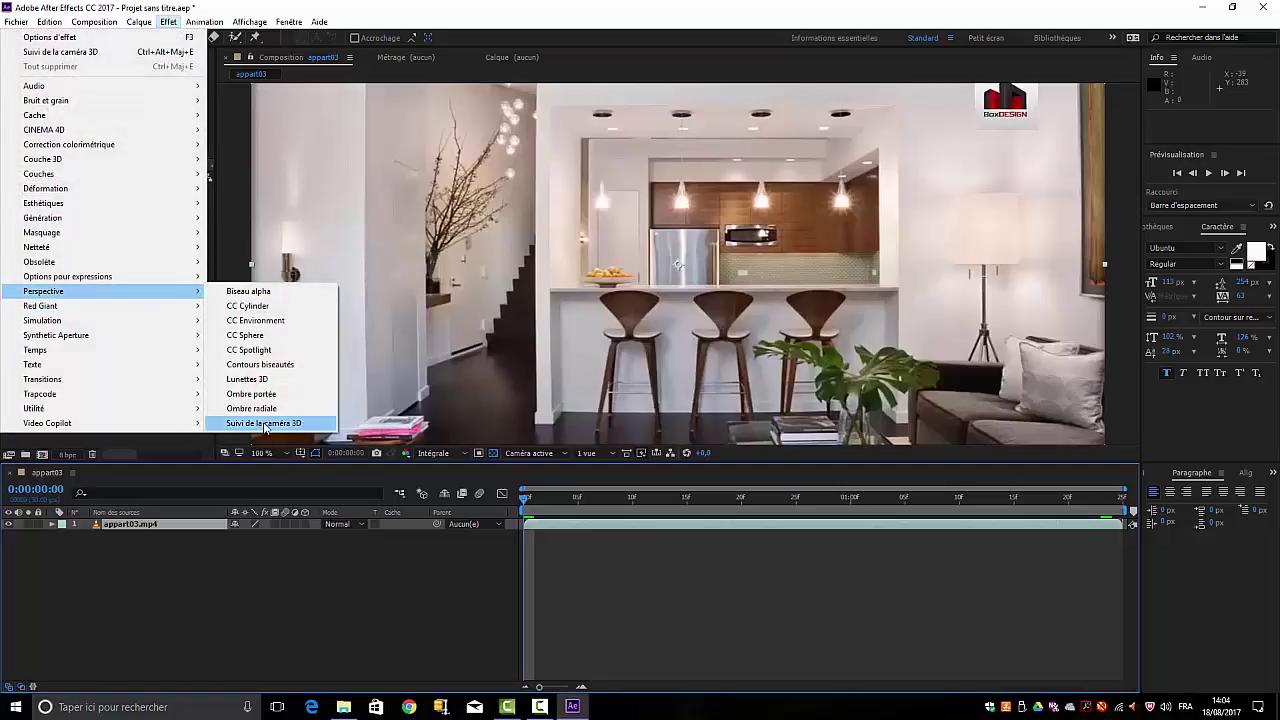
{"action": "left_click", "coordinate": [264, 424]}
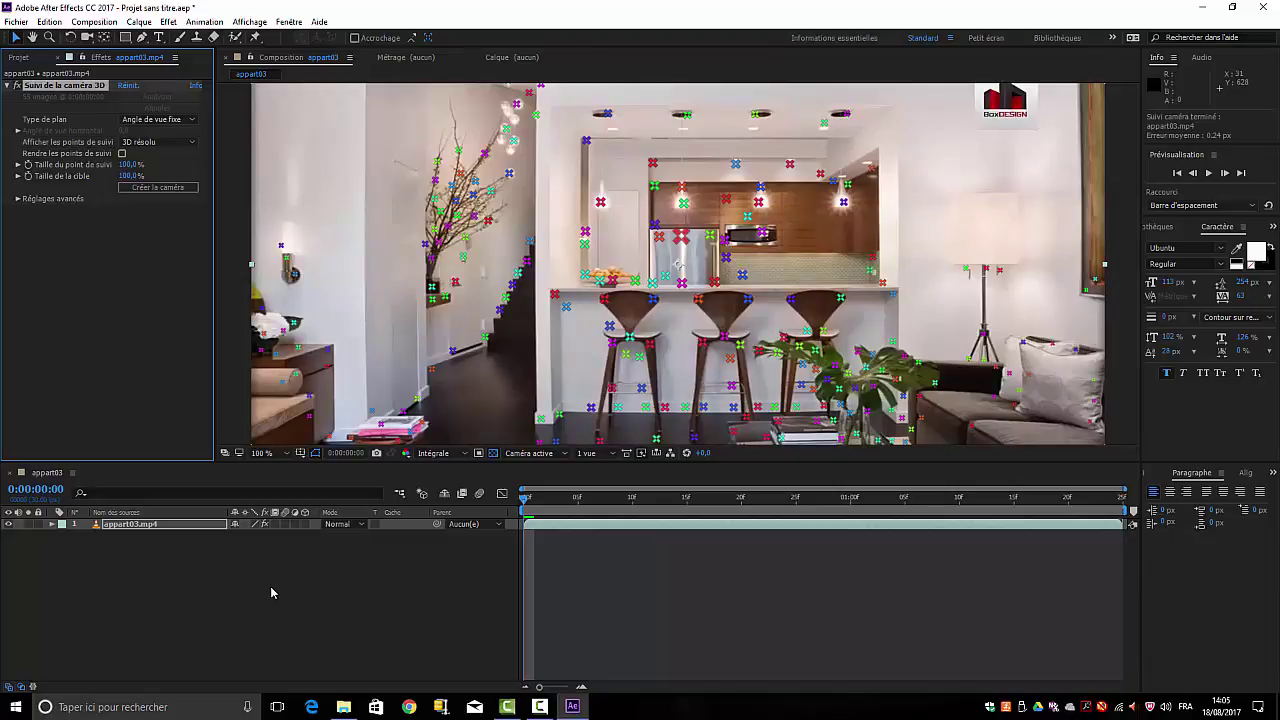
{"action": "left_click", "coordinate": [16, 199]}
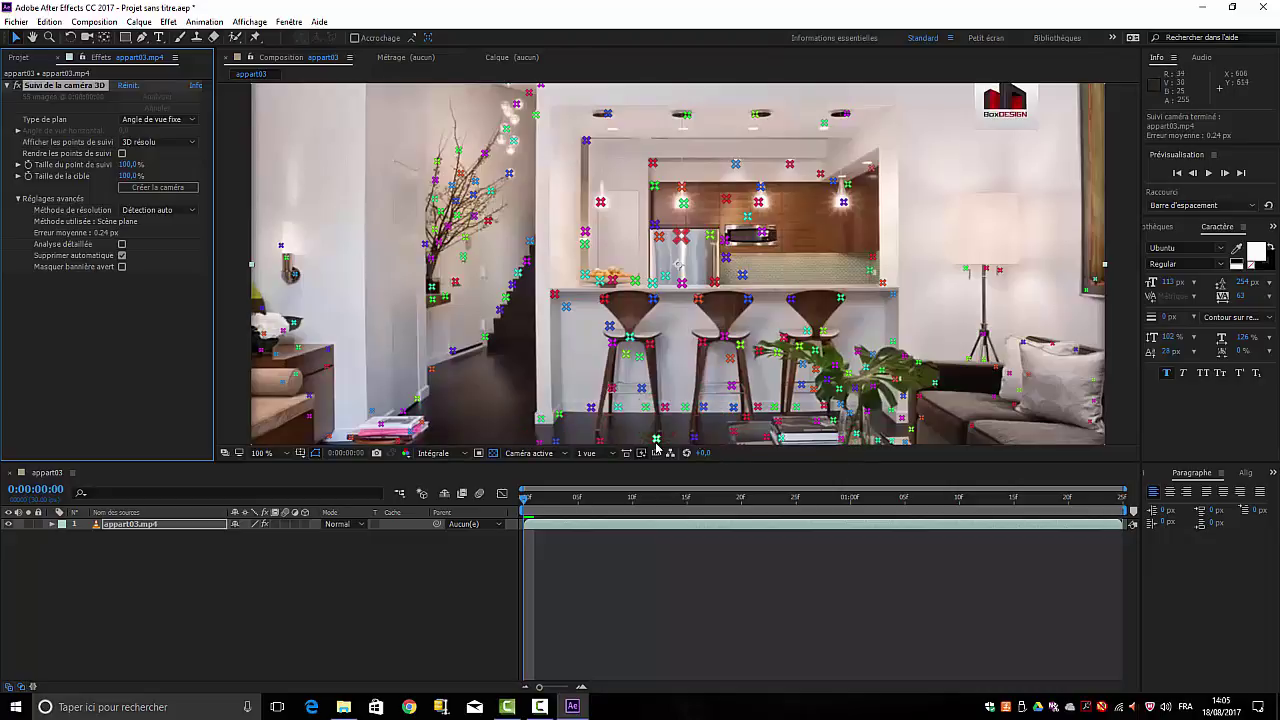
- Fit the composition view up to 100% and create a solid and camera from the track points on the sofa seat
{"action": "left_click", "coordinate": [286, 453]}
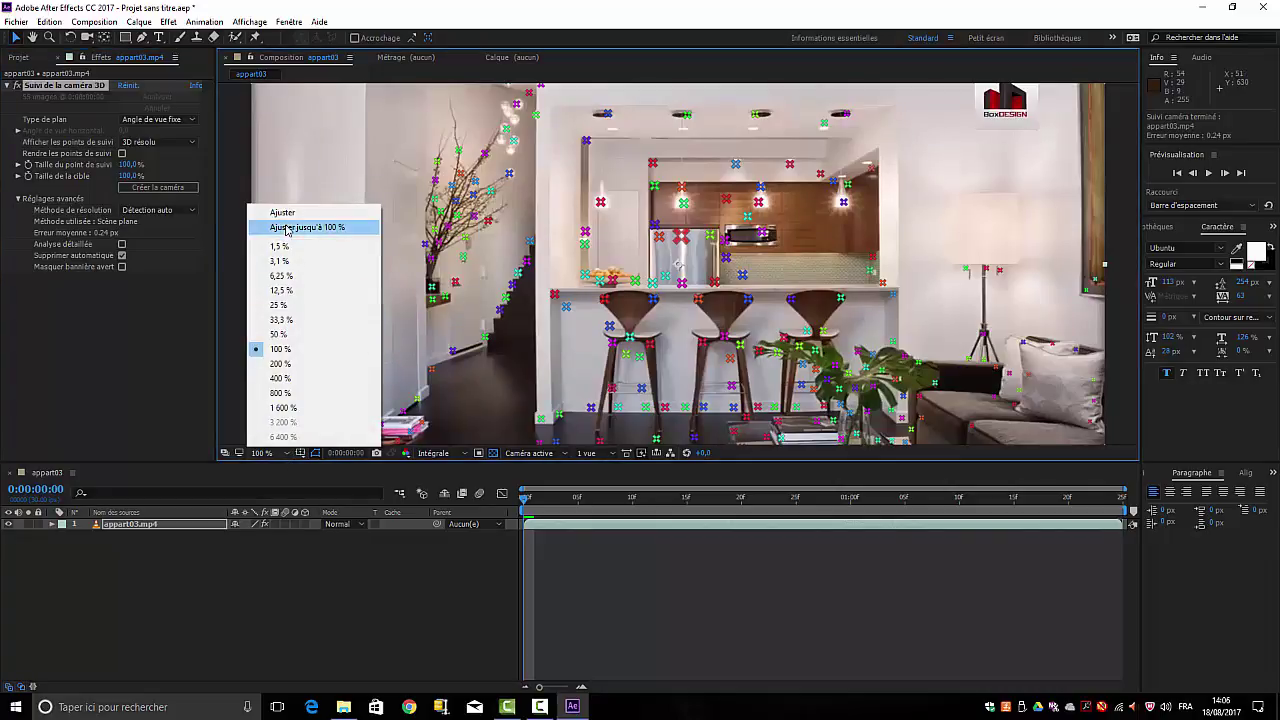
{"action": "left_click", "coordinate": [290, 228]}
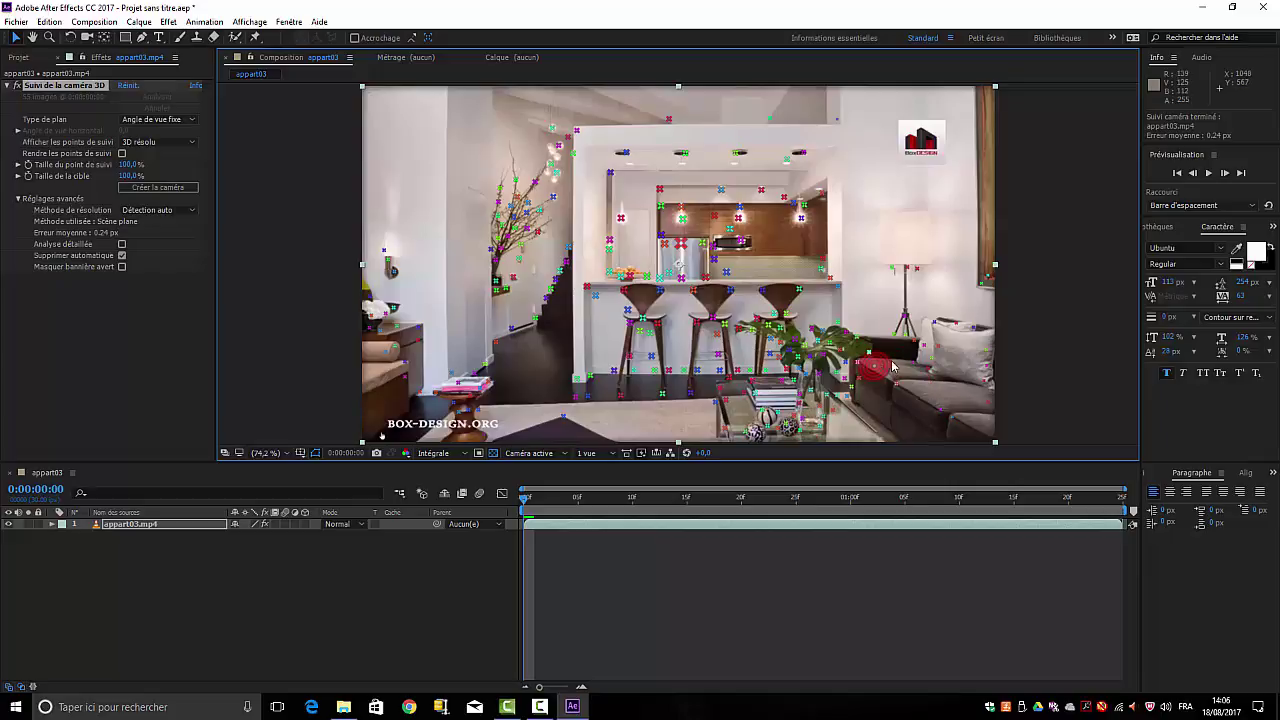
{"action": "right_click", "coordinate": [970, 399]}
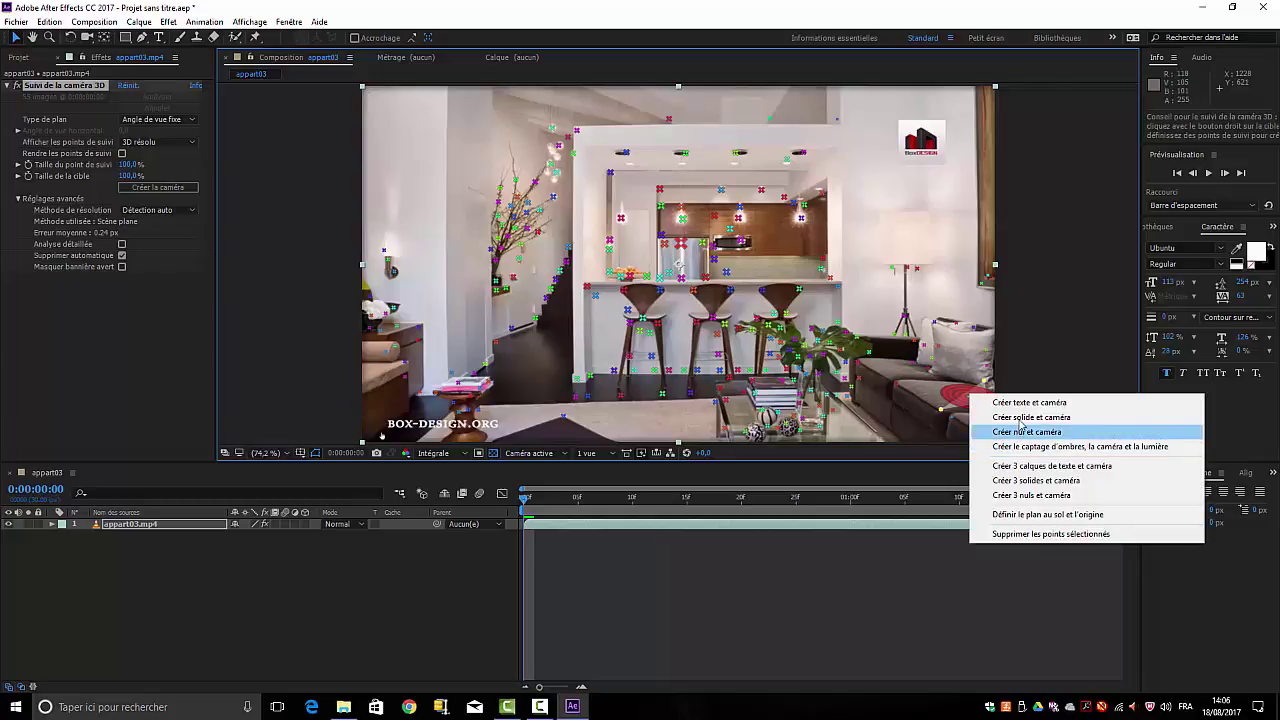
{"action": "left_click", "coordinate": [1020, 418]}
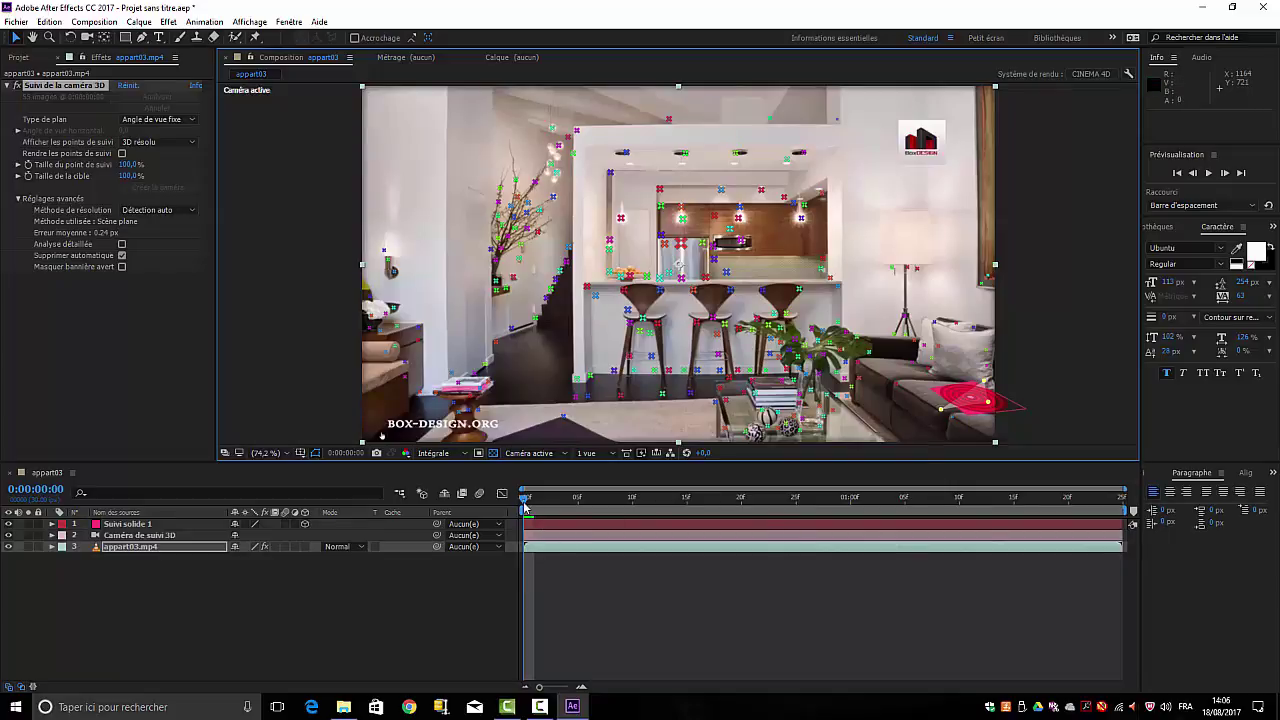
- Scrub and play through the timeline to check how the tracked solid follows the sofa seat
{"action": "left_click_drag", "start_coordinate": [523, 501], "coordinate": [763, 512]}
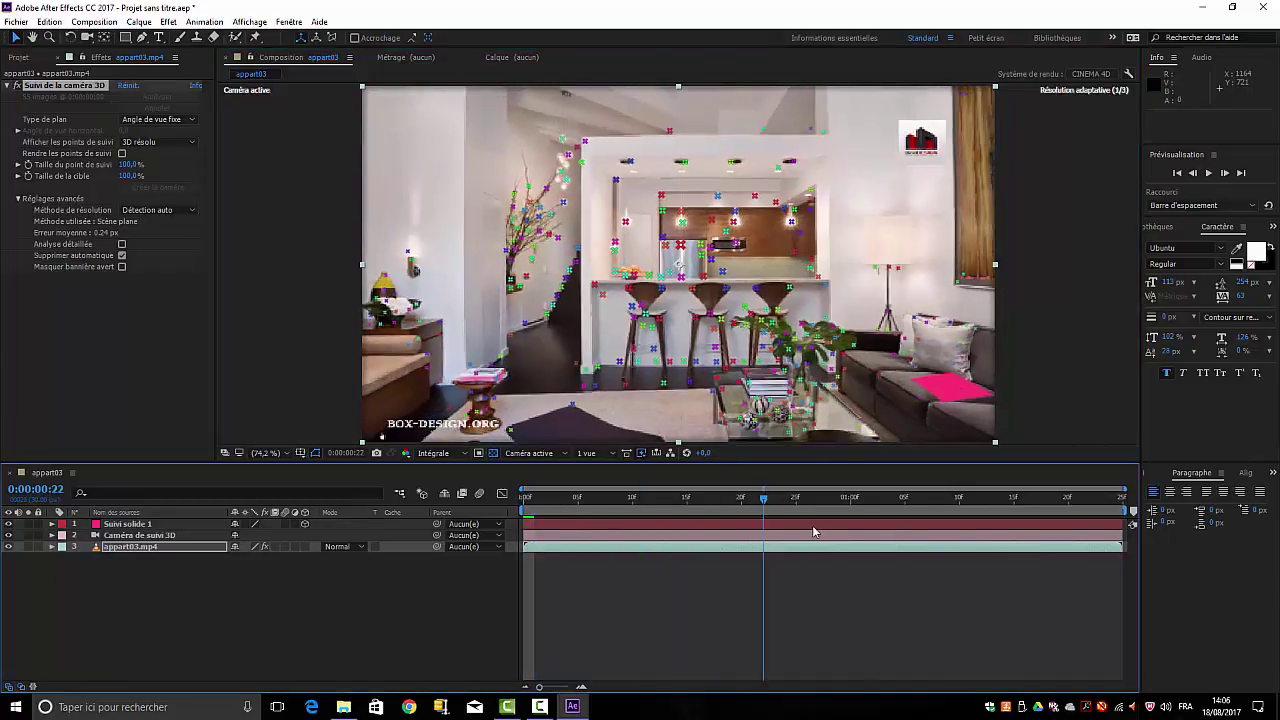
{"action": "key", "text": "space"}
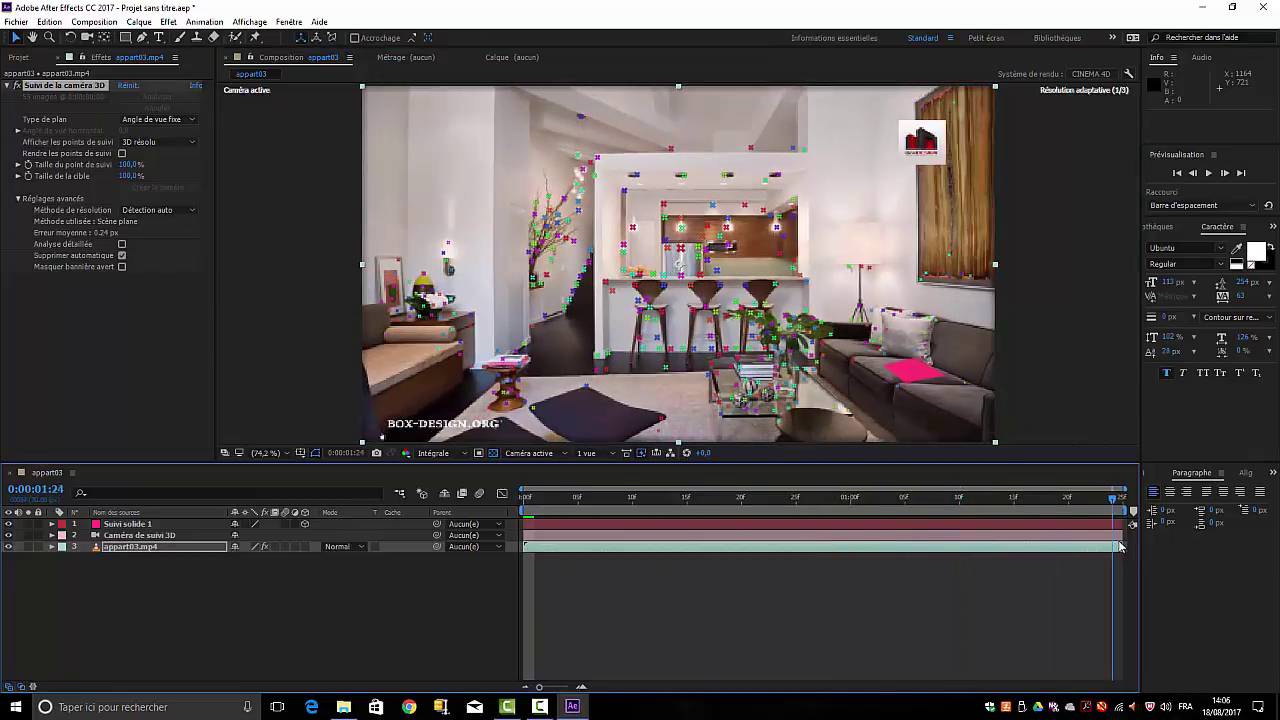
{"action": "left_click_drag", "start_coordinate": [1120, 545], "coordinate": [966, 566]}
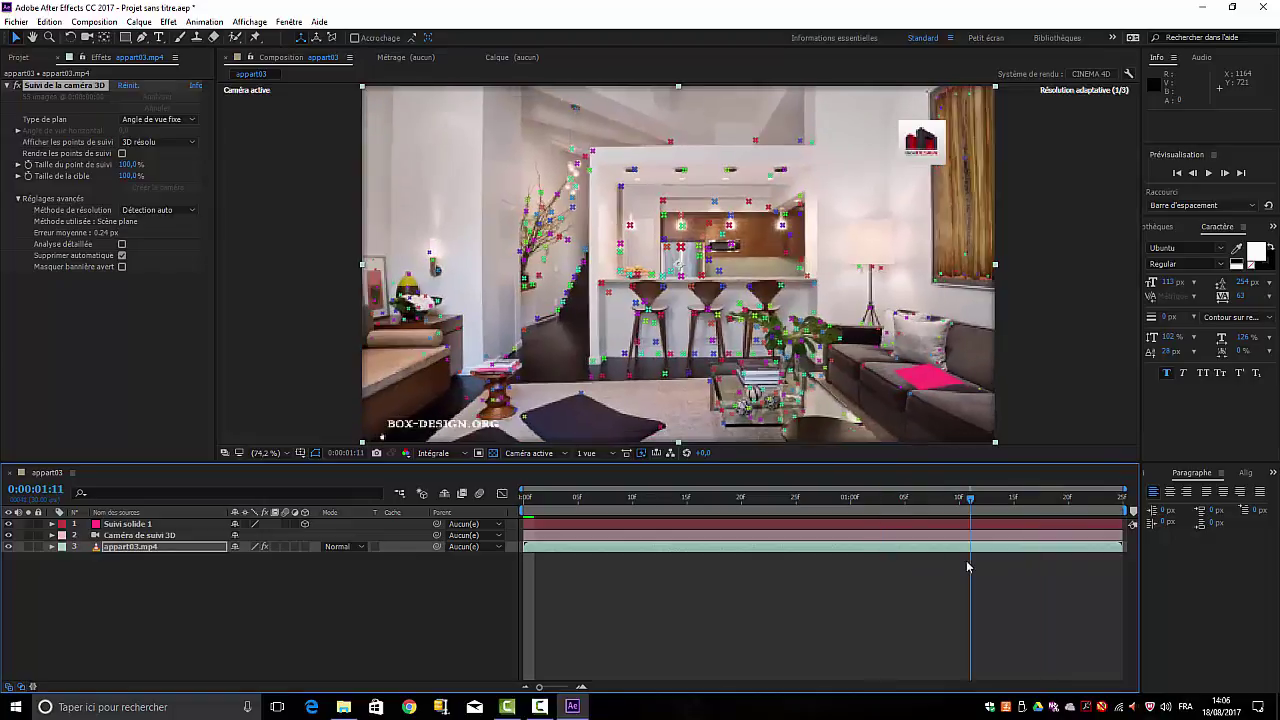
{"action": "key", "text": "space"}
{"action": "key", "text": "space"}
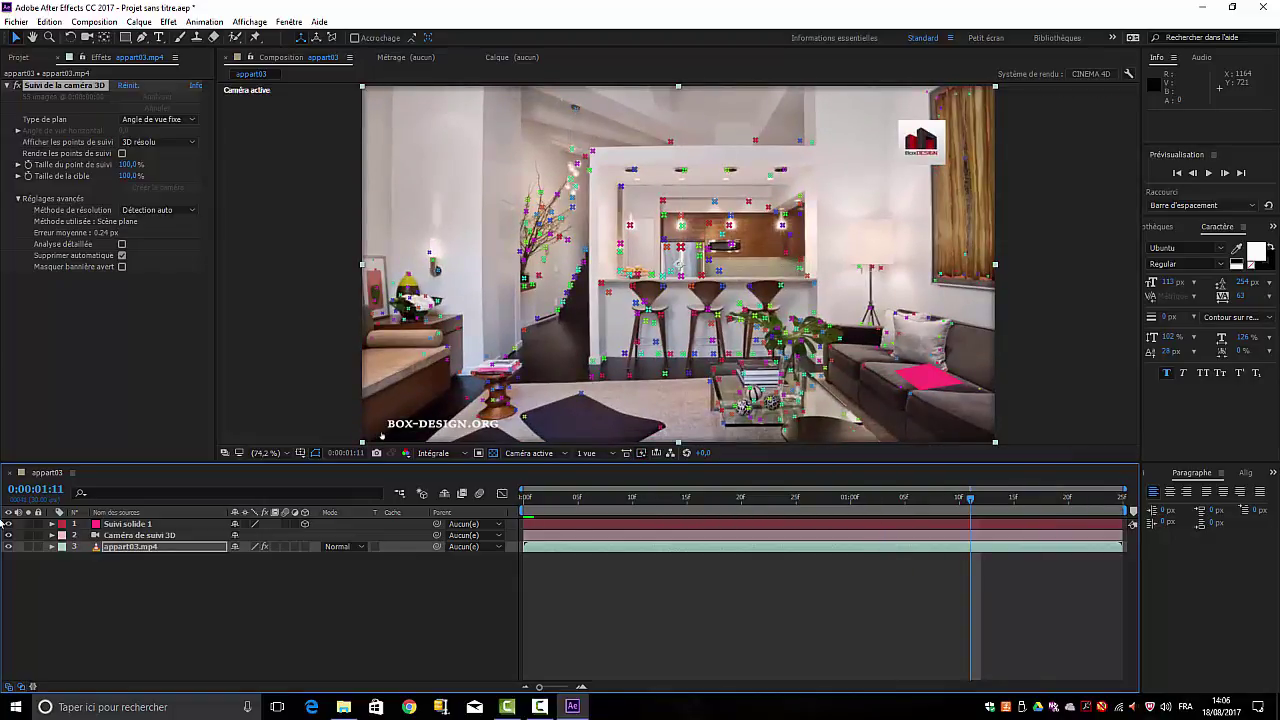
- Set the Z rotation of the Suivi solide 1 layer to 24° to align it with the sofa seat
{"action": "left_click", "coordinate": [112, 526]}
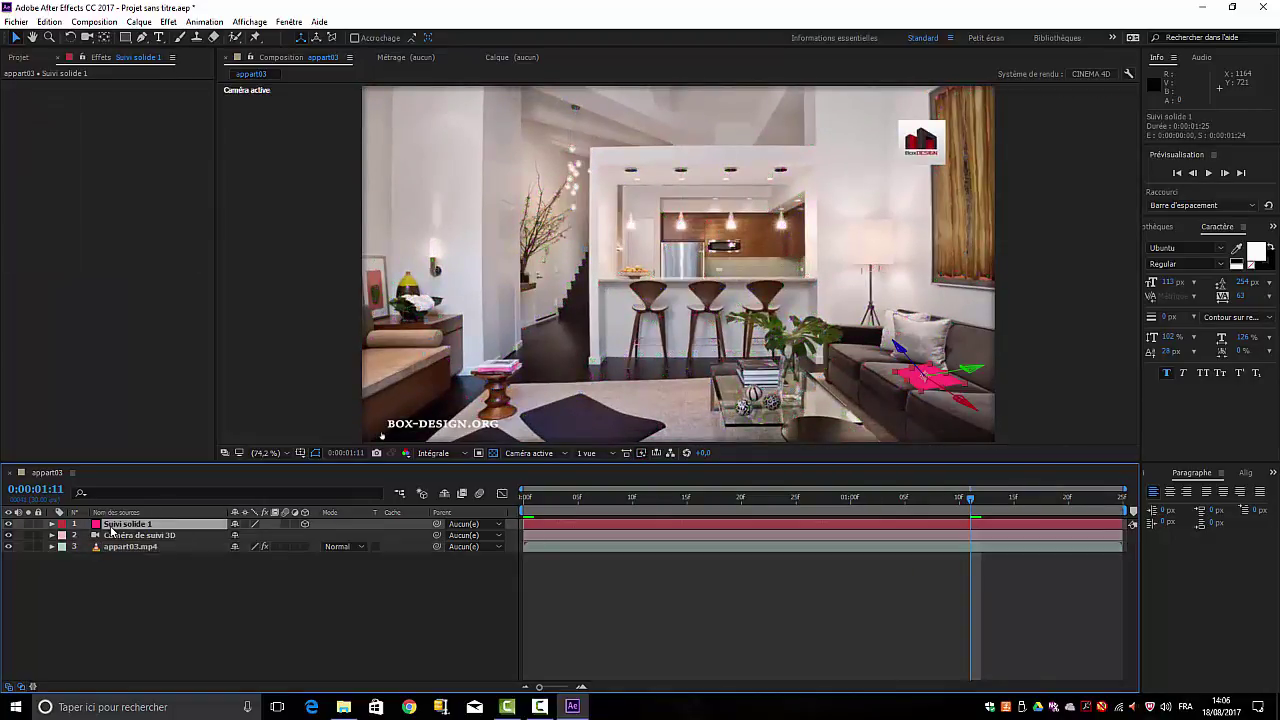
{"action": "key", "text": "r"}
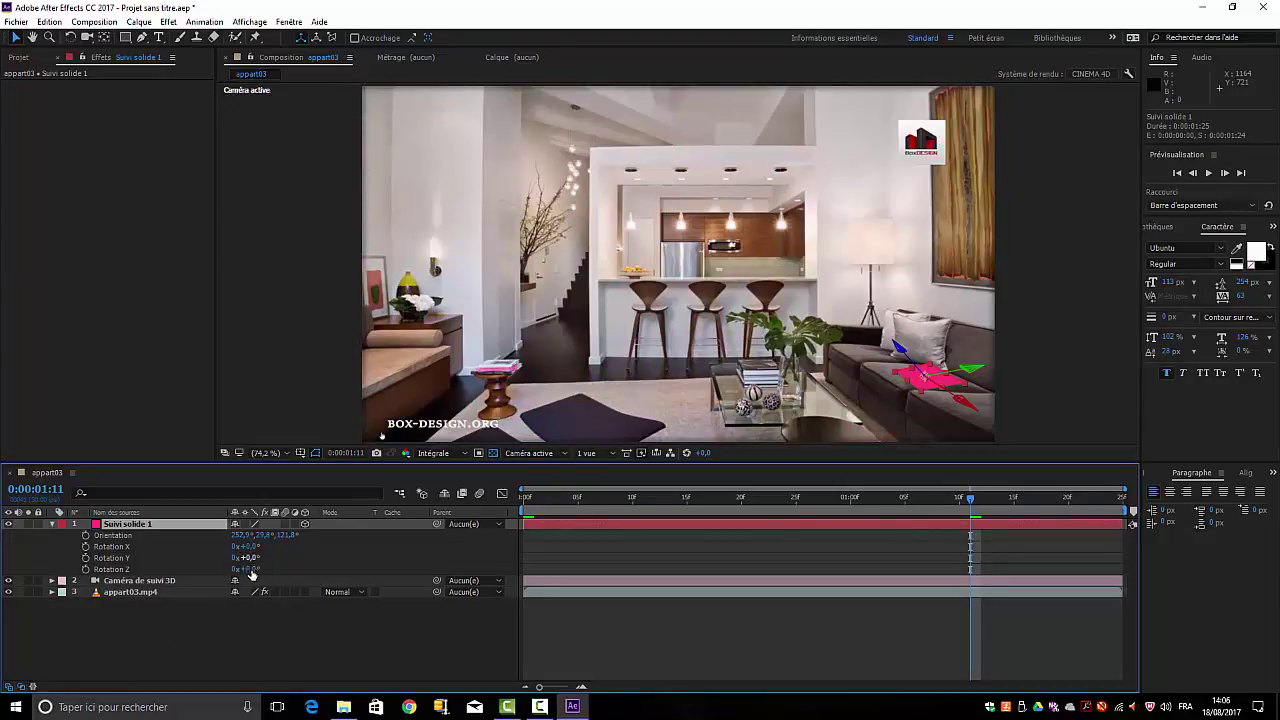
{"action": "left_click_drag", "start_coordinate": [249, 569], "coordinate": [267, 569]}
{"action": "left_click", "coordinate": [374, 643]}
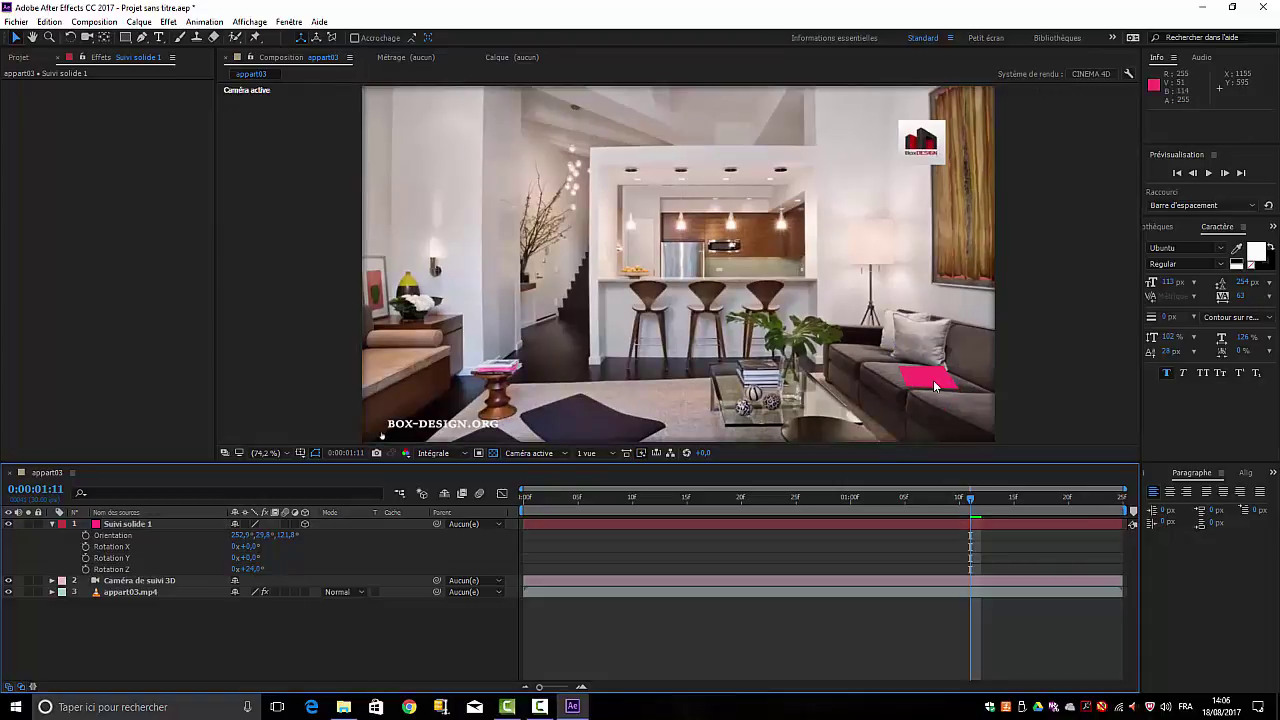
- Check the rotated solid's alignment with the sofa along the timeline and collapse the layer's properties
{"action": "left_click_drag", "start_coordinate": [962, 492], "coordinate": [960, 568]}
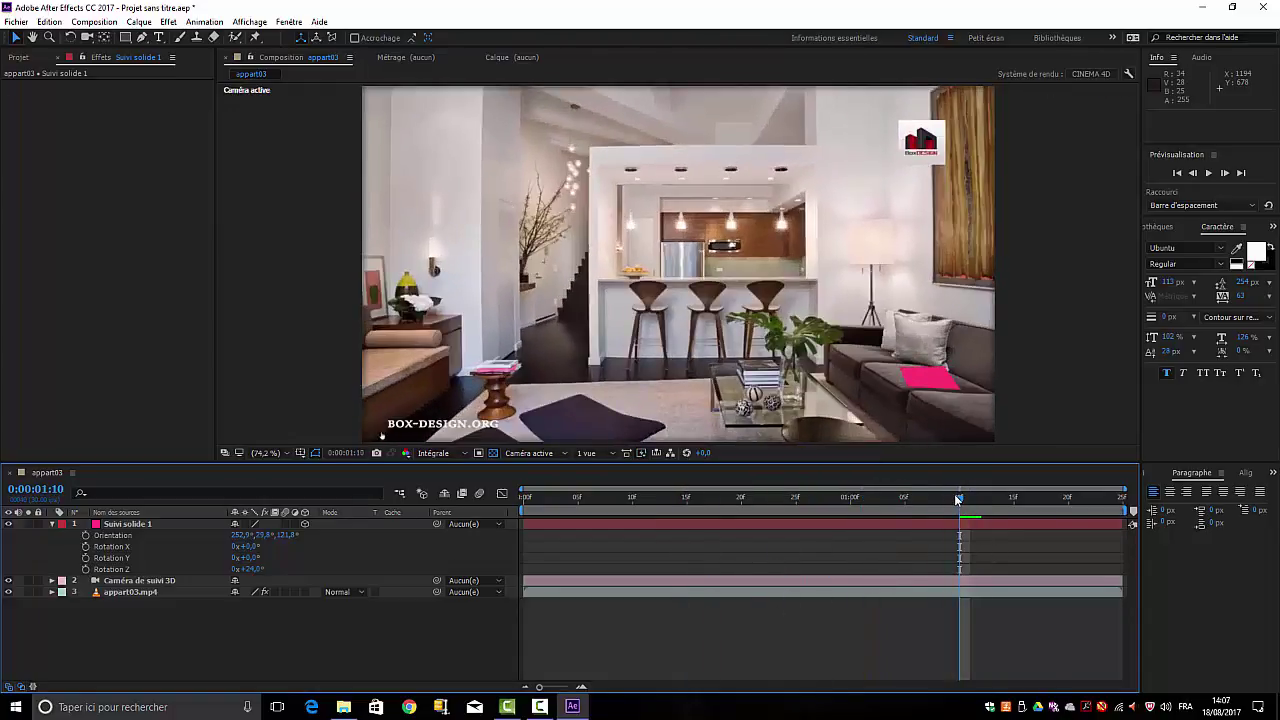
{"action": "left_click_drag", "start_coordinate": [954, 495], "coordinate": [1030, 577]}
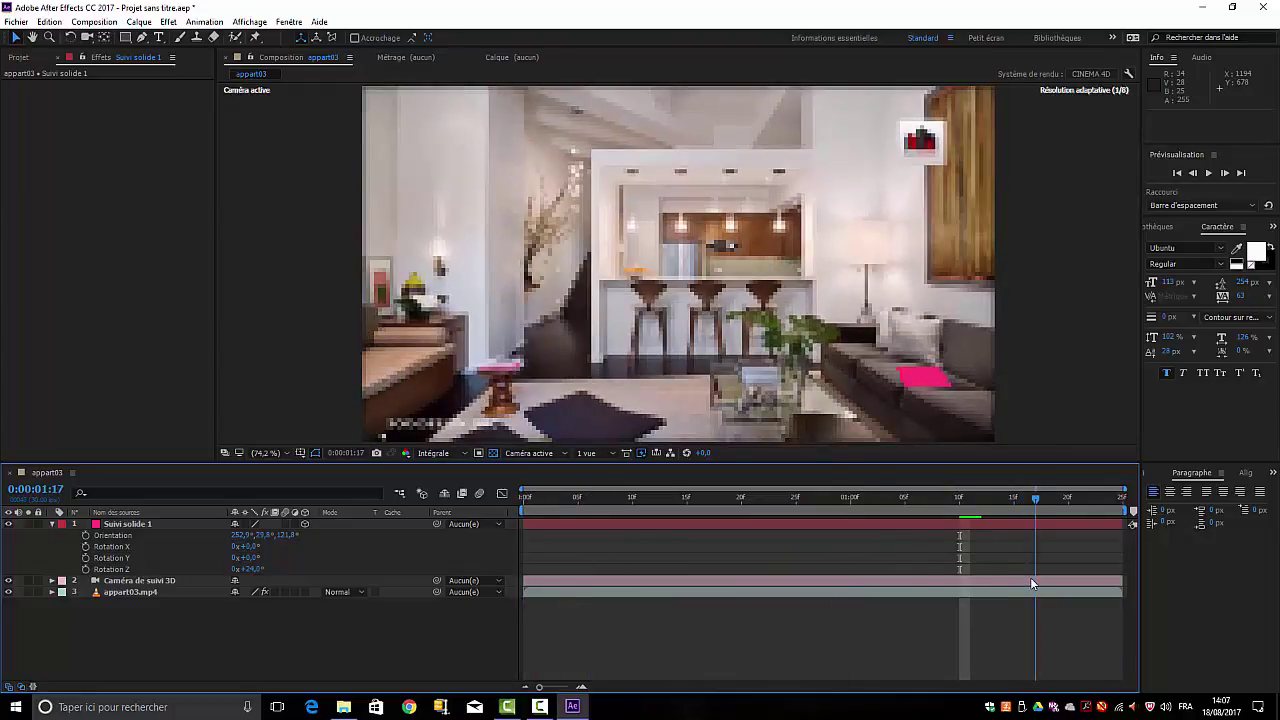
{"action": "key", "text": "space"}
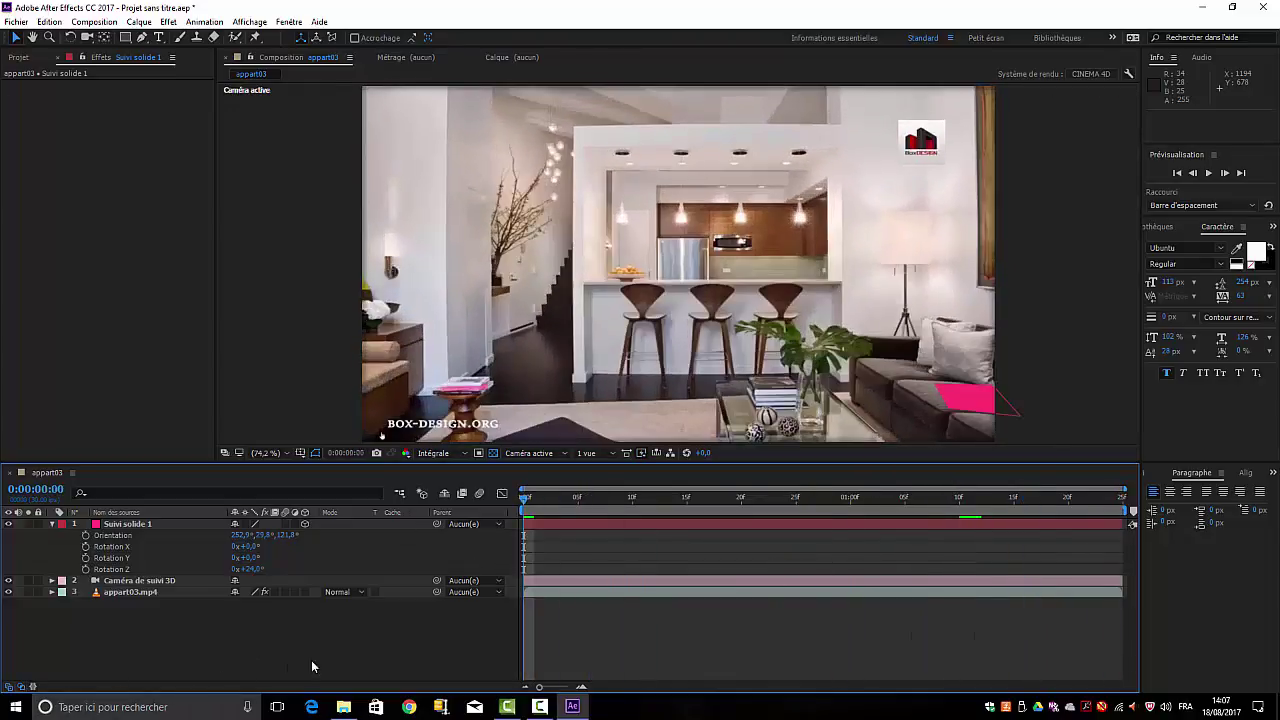
{"action": "left_click", "coordinate": [53, 524]}
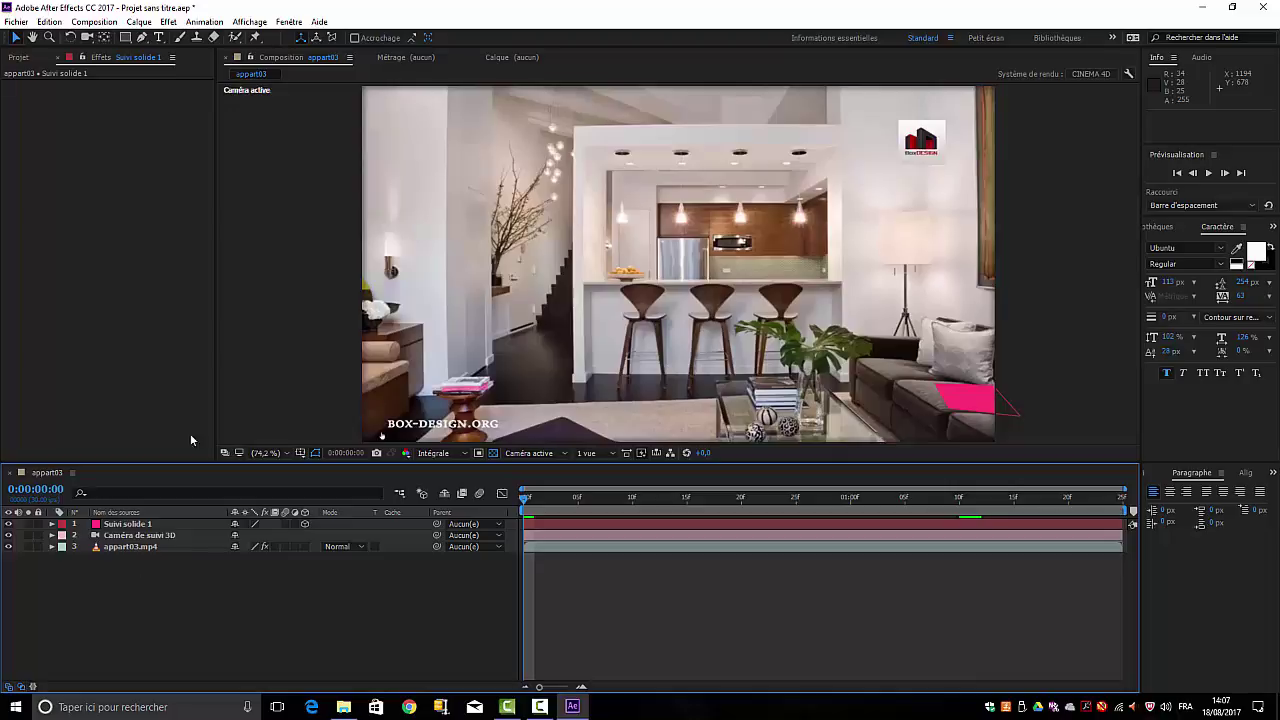
- Start saving the project under a new name and create a folder named tutosuivi inside the tracking folder
{"action": "left_click", "coordinate": [16, 22]}
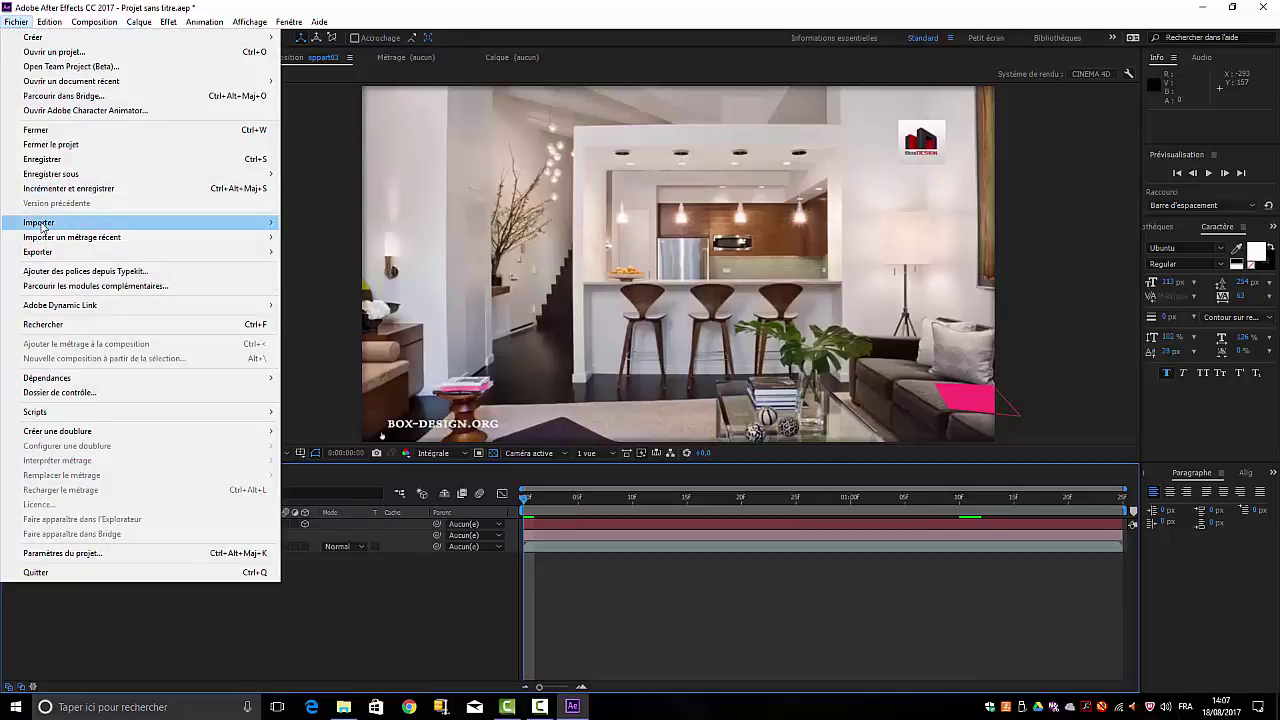
{"action": "key", "text": "Escape"}
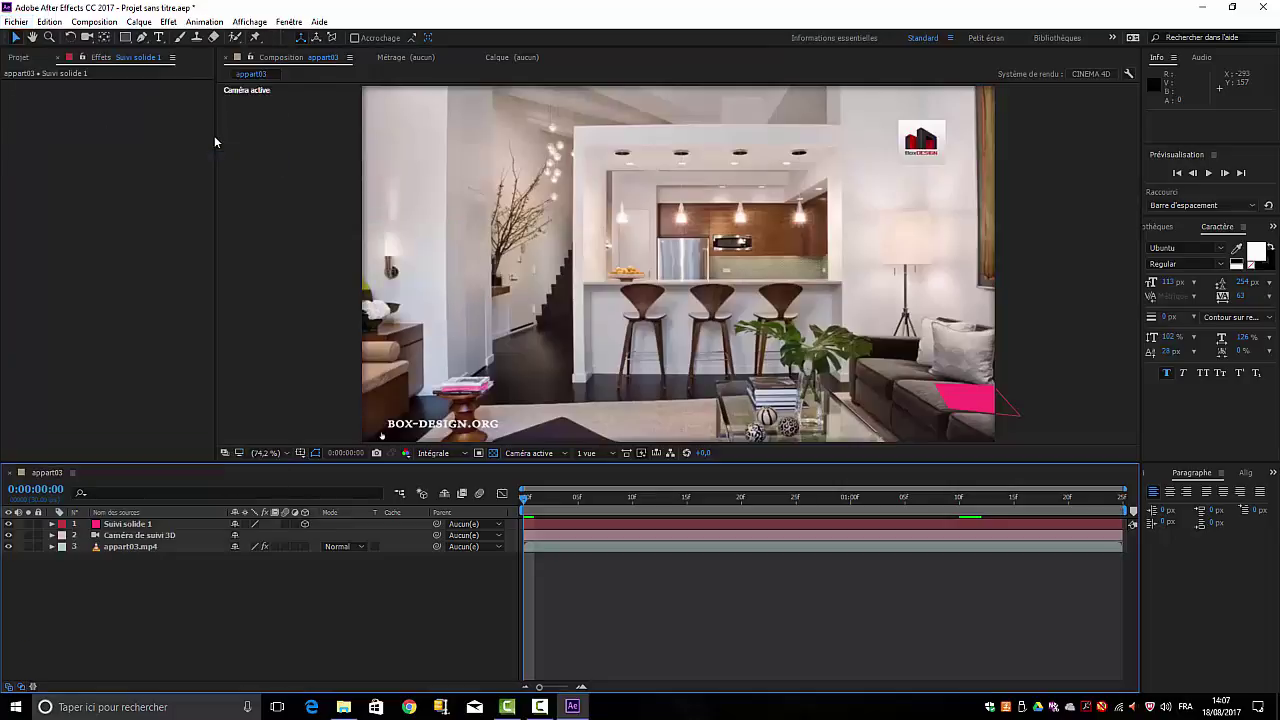
{"action": "key", "text": "ctrl+shift+s"}
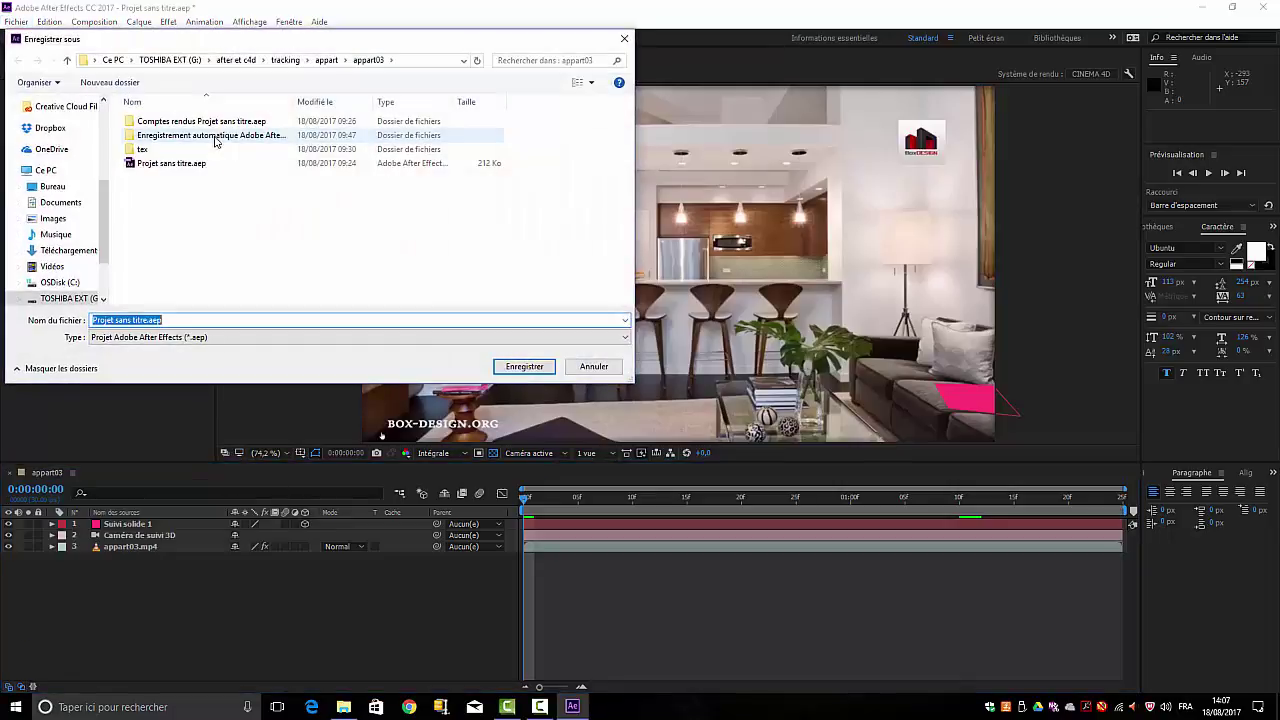
{"action": "left_click", "coordinate": [289, 60]}
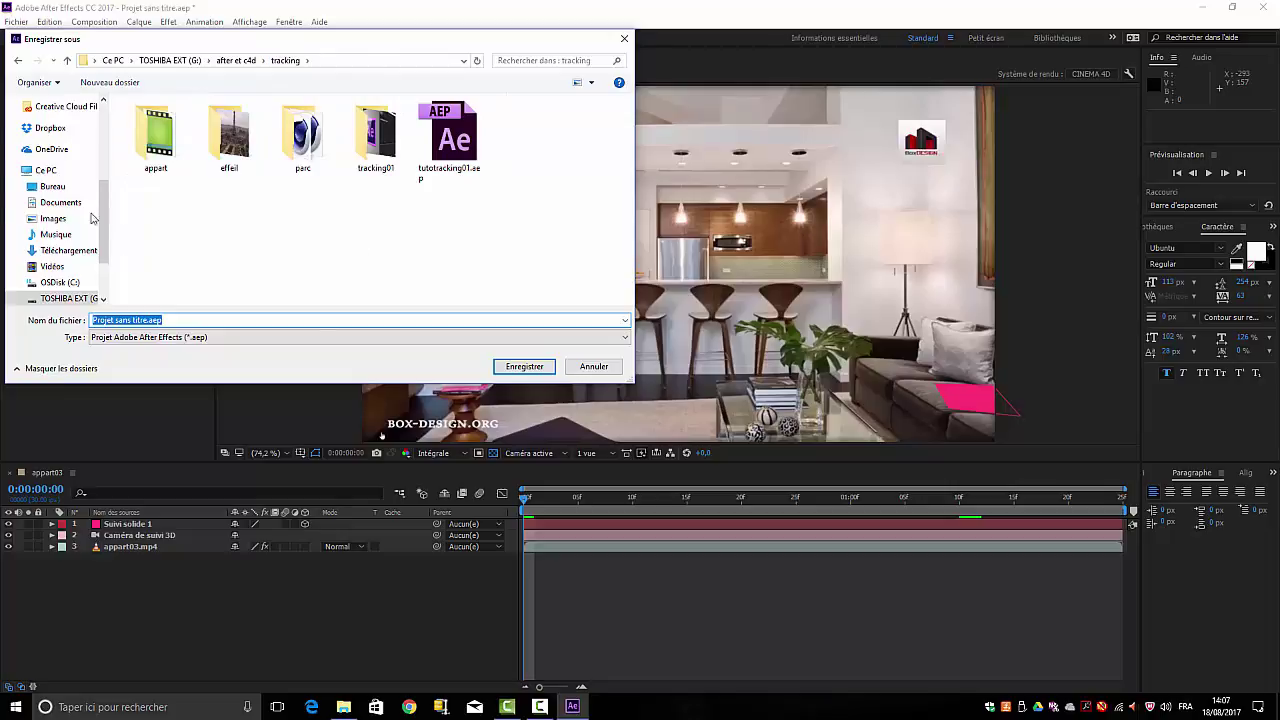
{"action": "left_click", "coordinate": [118, 83]}
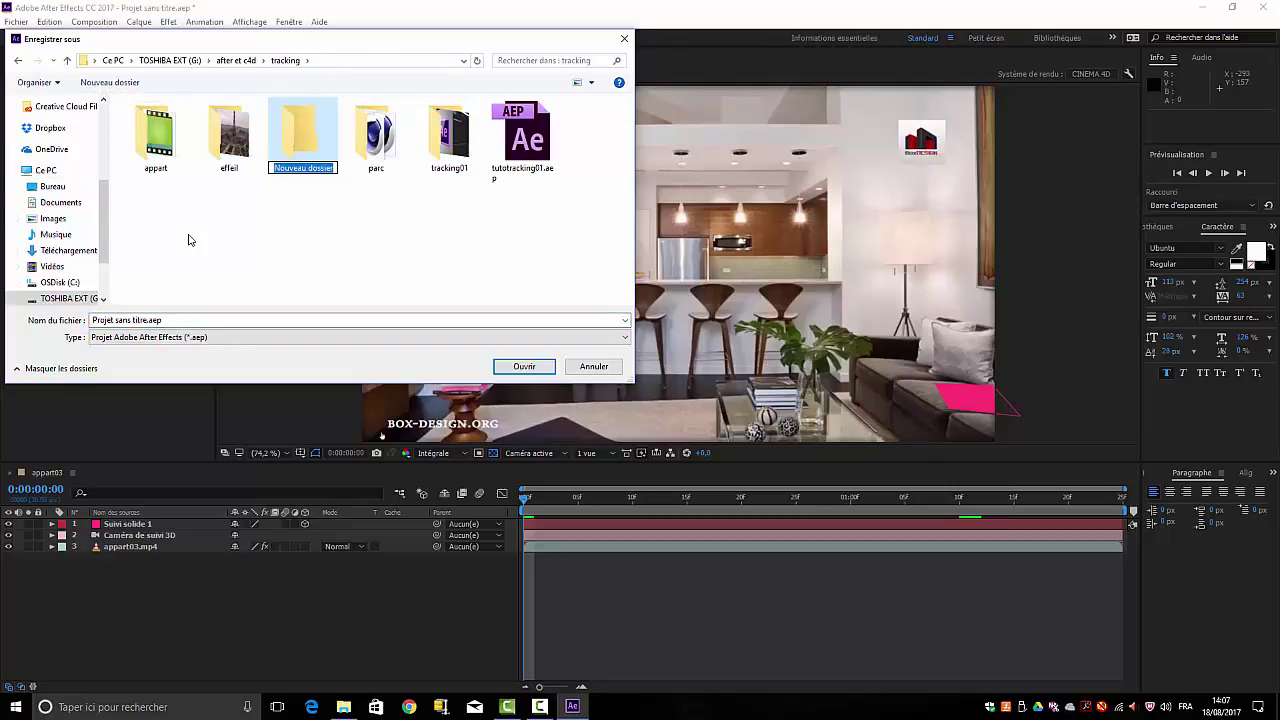
{"action": "type", "text": "tu"}
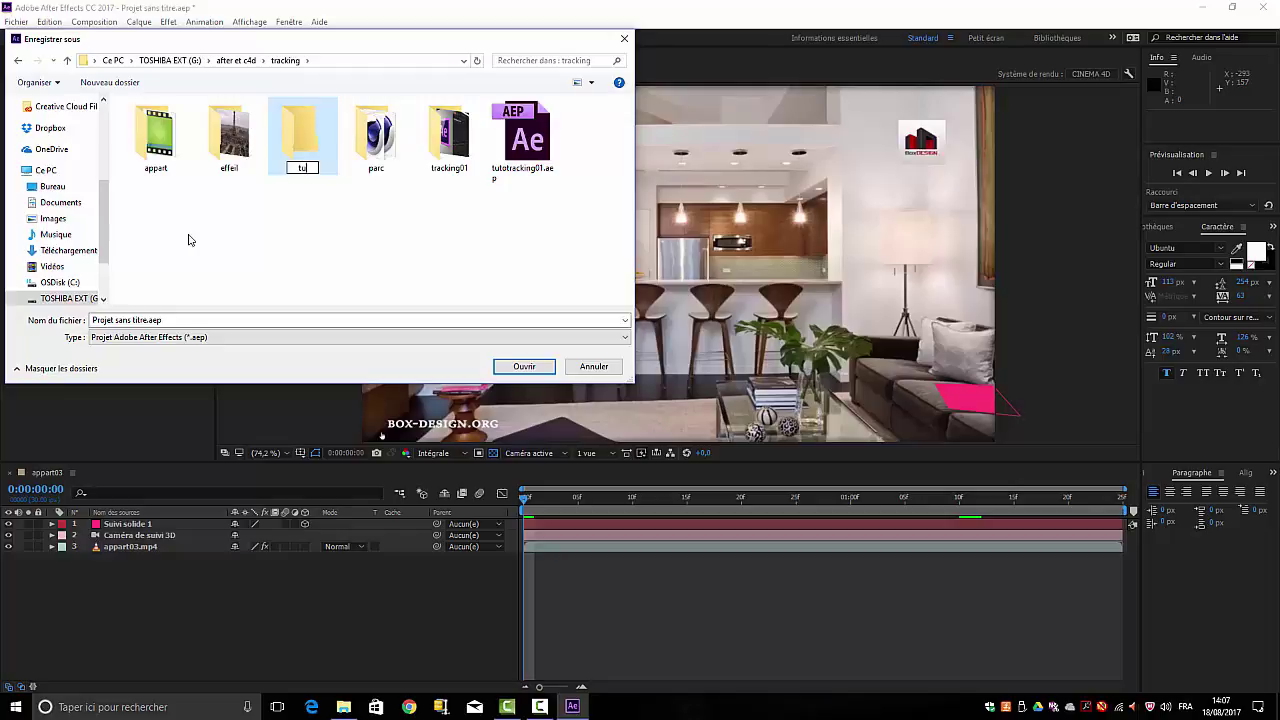
{"action": "type", "text": "tosuivii"}
{"action": "key", "text": "Return"}
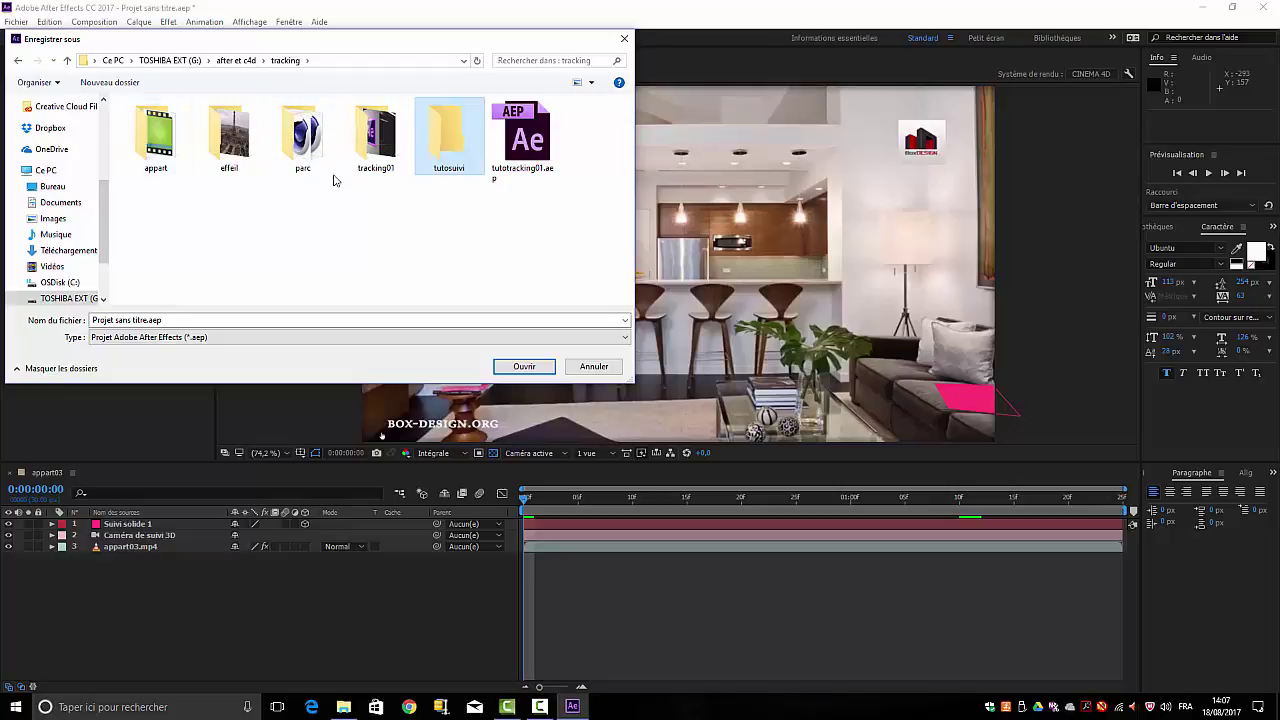
- Save the project as tutosuivi.aep inside the new tutosuivi folder
{"action": "left_click", "coordinate": [524, 366]}
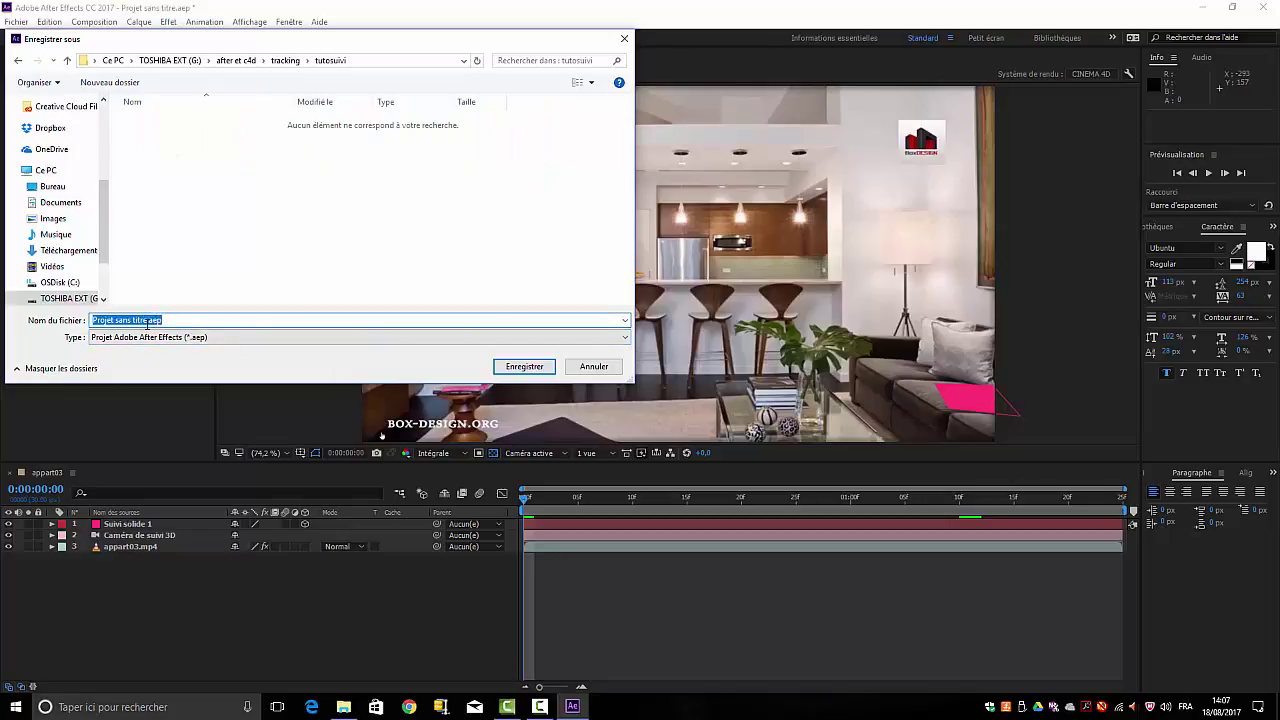
{"action": "left_click_drag", "start_coordinate": [148, 319], "coordinate": [48, 326]}
{"action": "key", "text": "BackSpace"}
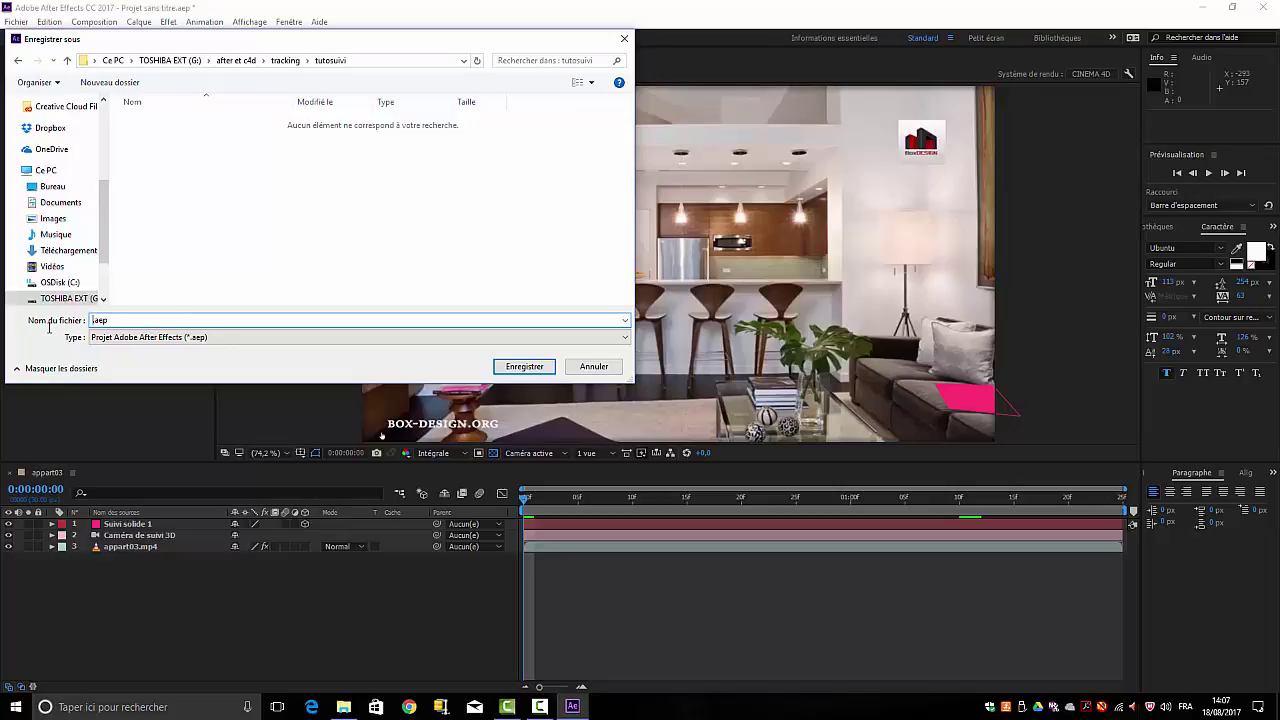
{"action": "type", "text": "tutosuivi"}
{"action": "key", "text": "Return"}
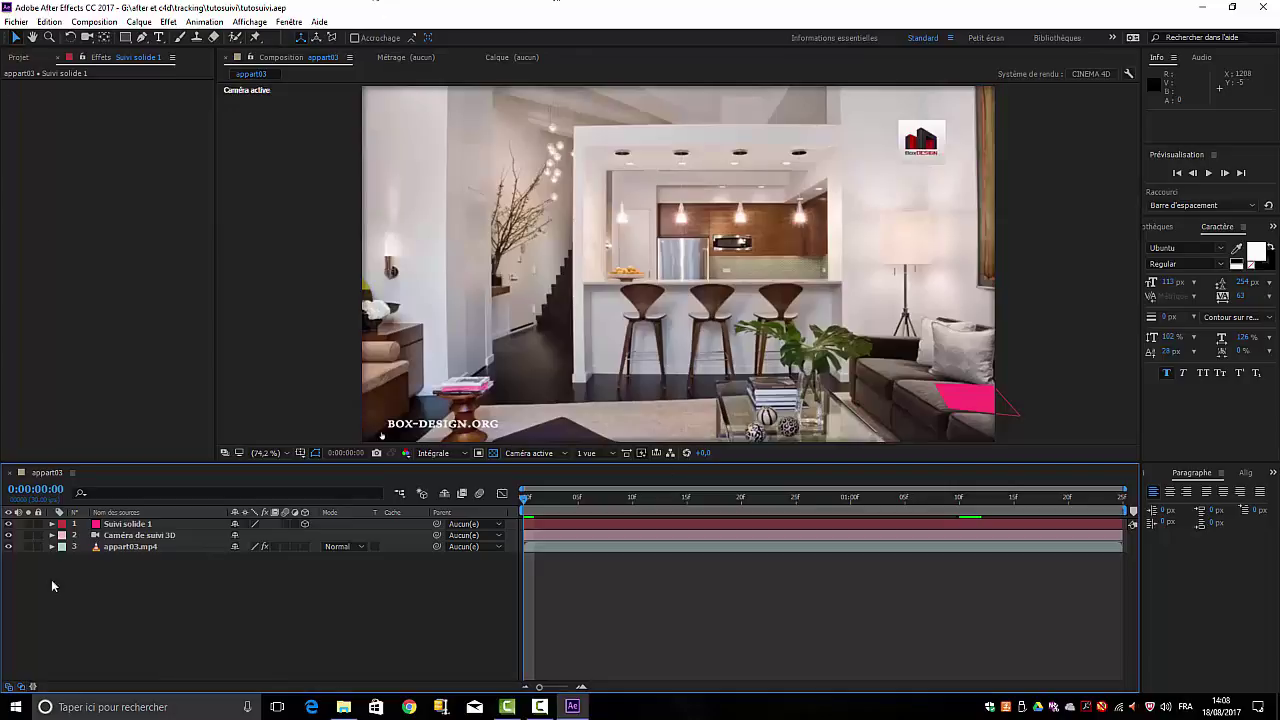
- Export the composition's 3D scene with the MAXON Cinema 4D exporter as tutosuivi.c4d in the tutosuivi folder
{"action": "left_click", "coordinate": [15, 22]}
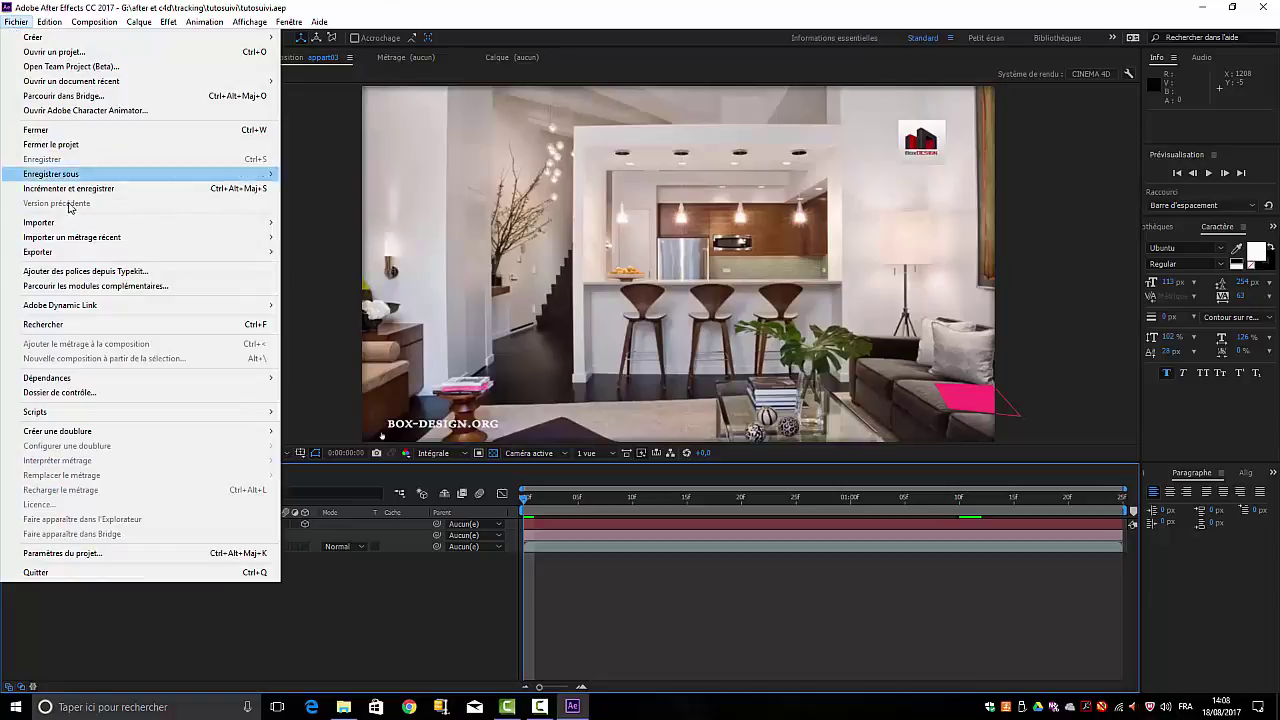
{"action": "mouse_move", "coordinate": [90, 252]}
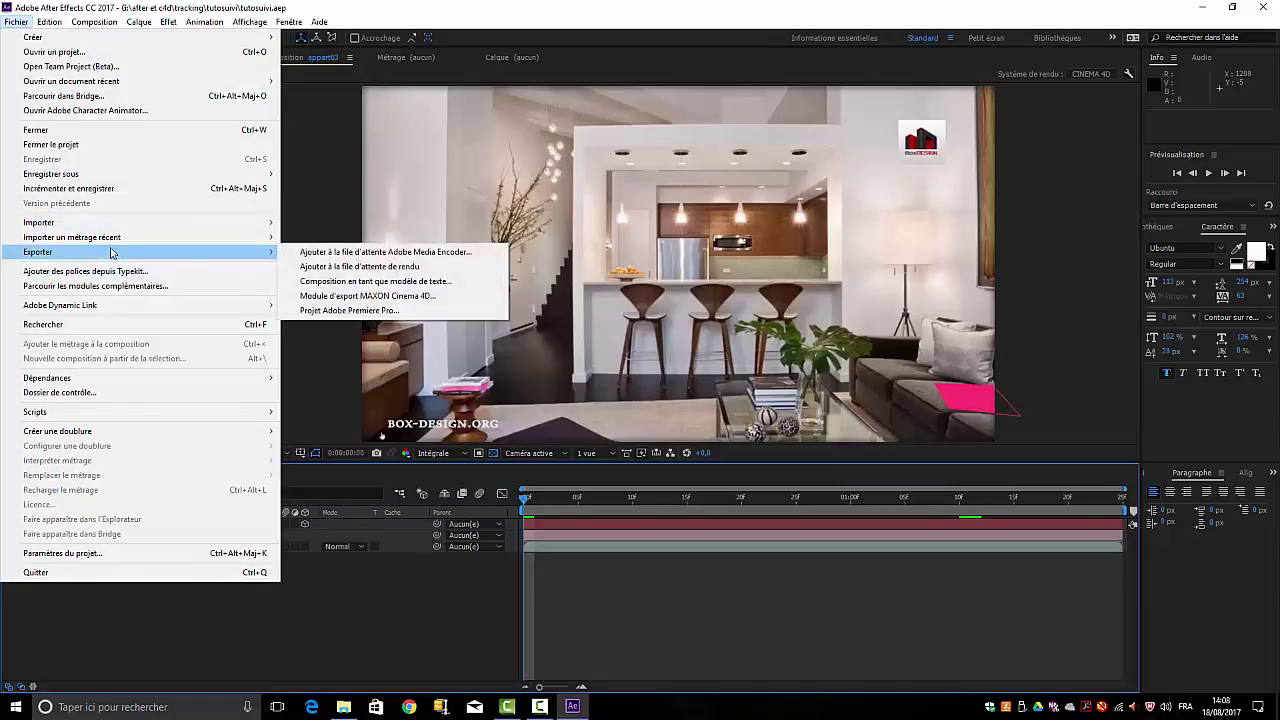
{"action": "left_click", "coordinate": [376, 297]}
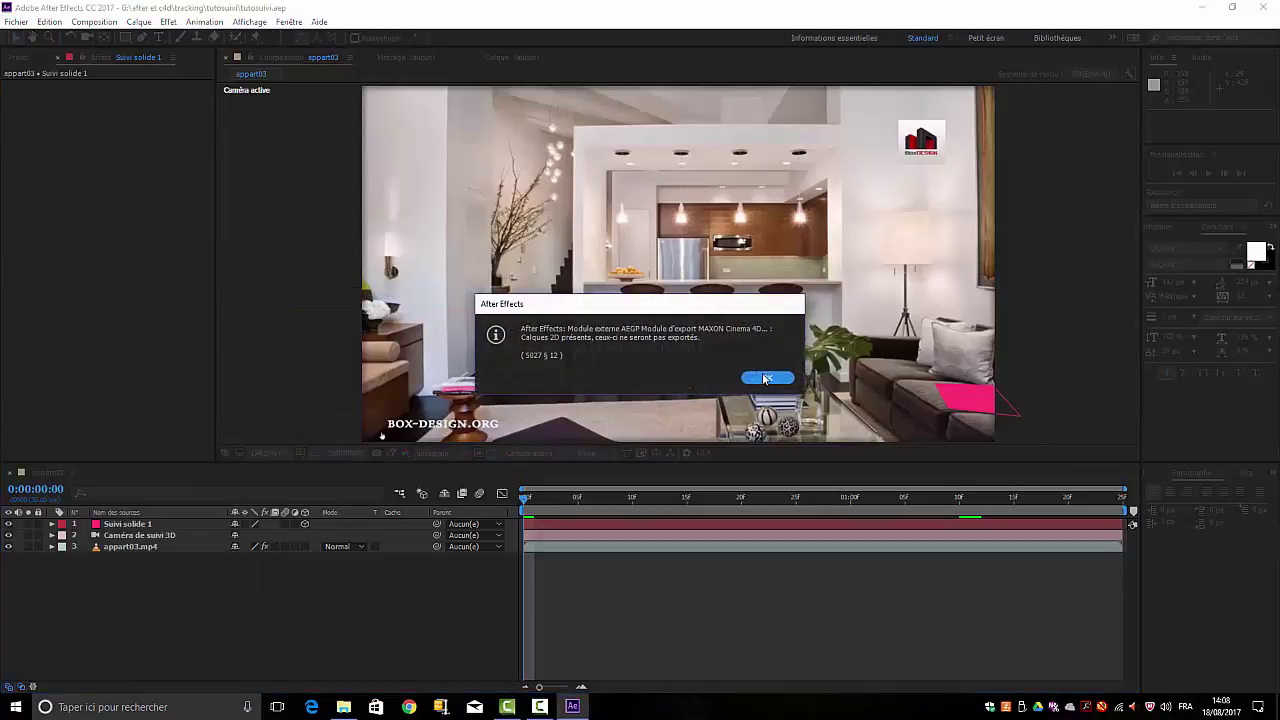
{"action": "left_click", "coordinate": [765, 379]}
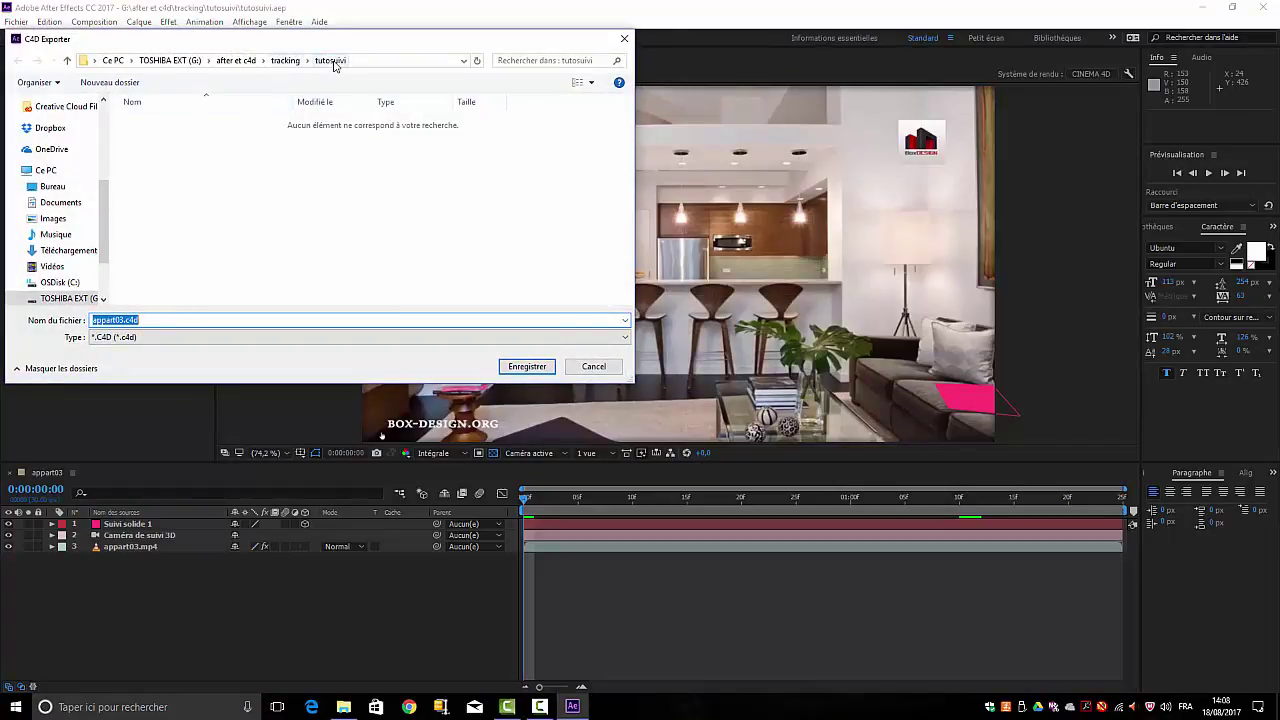
{"action": "left_click", "coordinate": [125, 320]}
{"action": "left_click_drag", "start_coordinate": [125, 320], "coordinate": [68, 326]}
{"action": "key", "text": "BackSpace"}
{"action": "type", "text": "tutosuivi"}
{"action": "key", "text": "Return"}
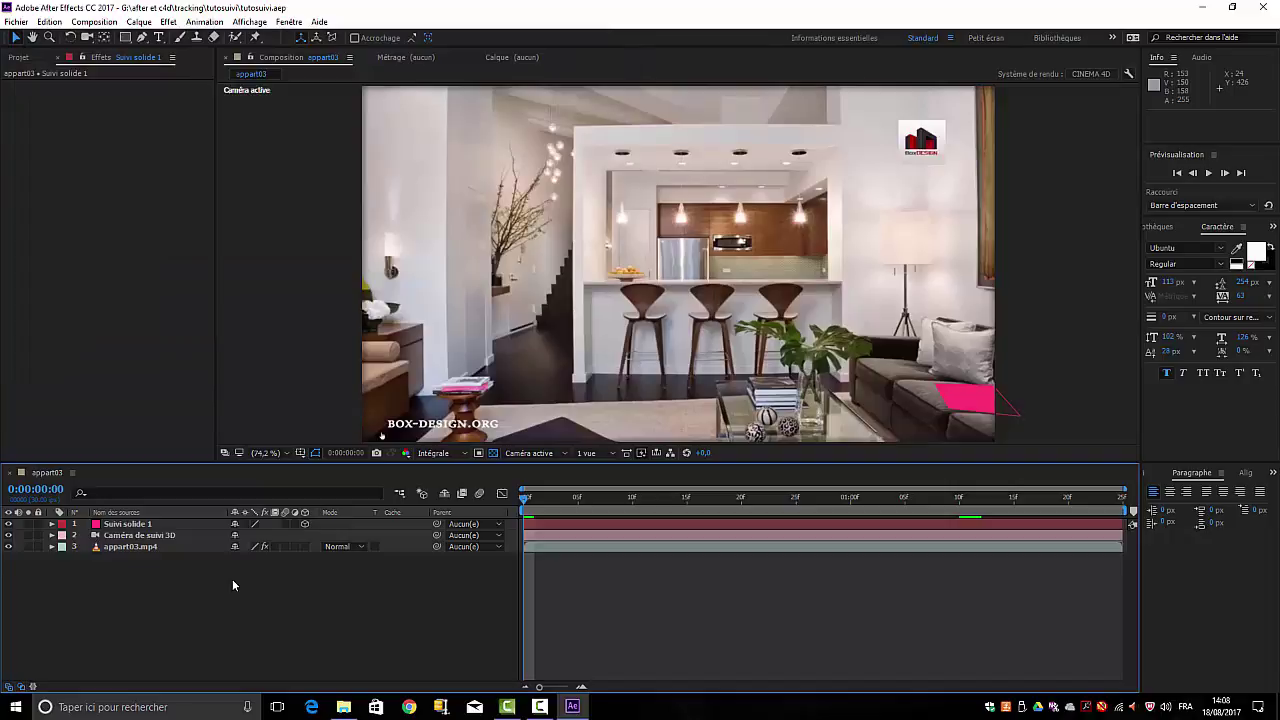
- Import tutosuivi.c4d from File Explorer into the project and add it as the top layer of the appart03 composition
{"action": "left_click", "coordinate": [28, 59]}
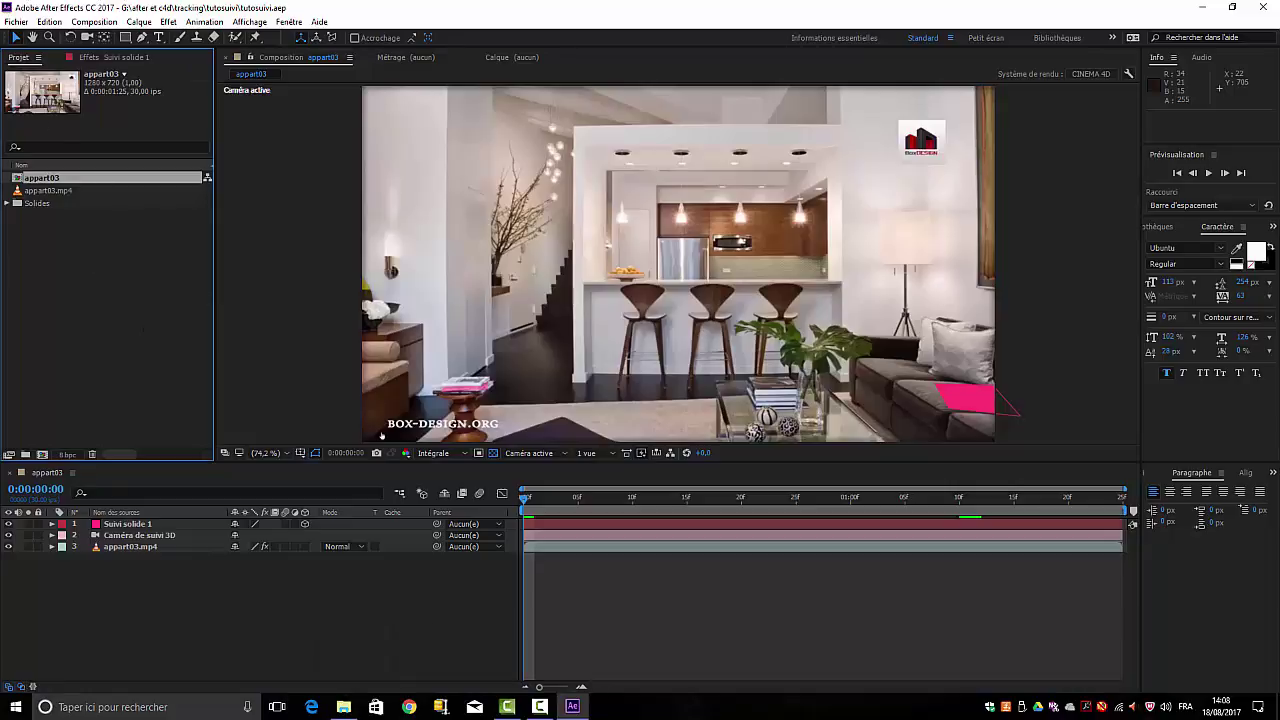
{"action": "left_click", "coordinate": [343, 707]}
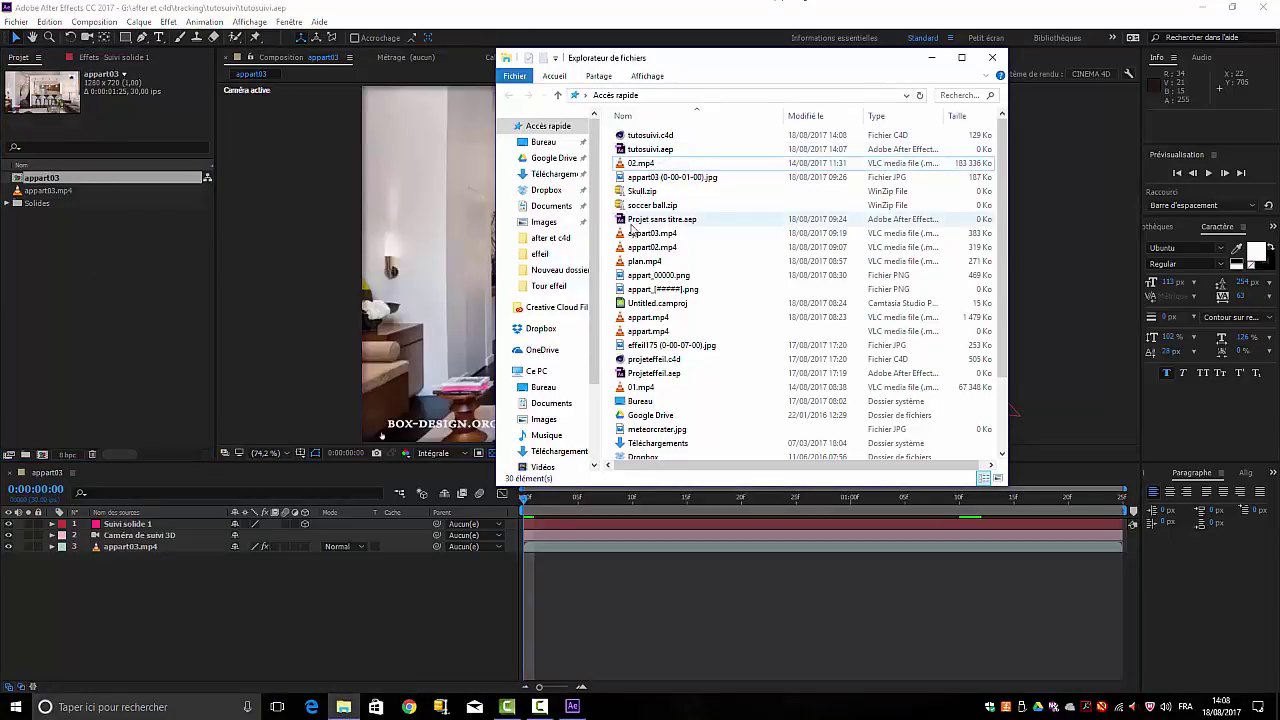
{"action": "left_click", "coordinate": [648, 163]}
{"action": "left_click", "coordinate": [650, 135]}
{"action": "left_click_drag", "start_coordinate": [650, 135], "coordinate": [52, 302]}
{"action": "left_click", "coordinate": [986, 52]}
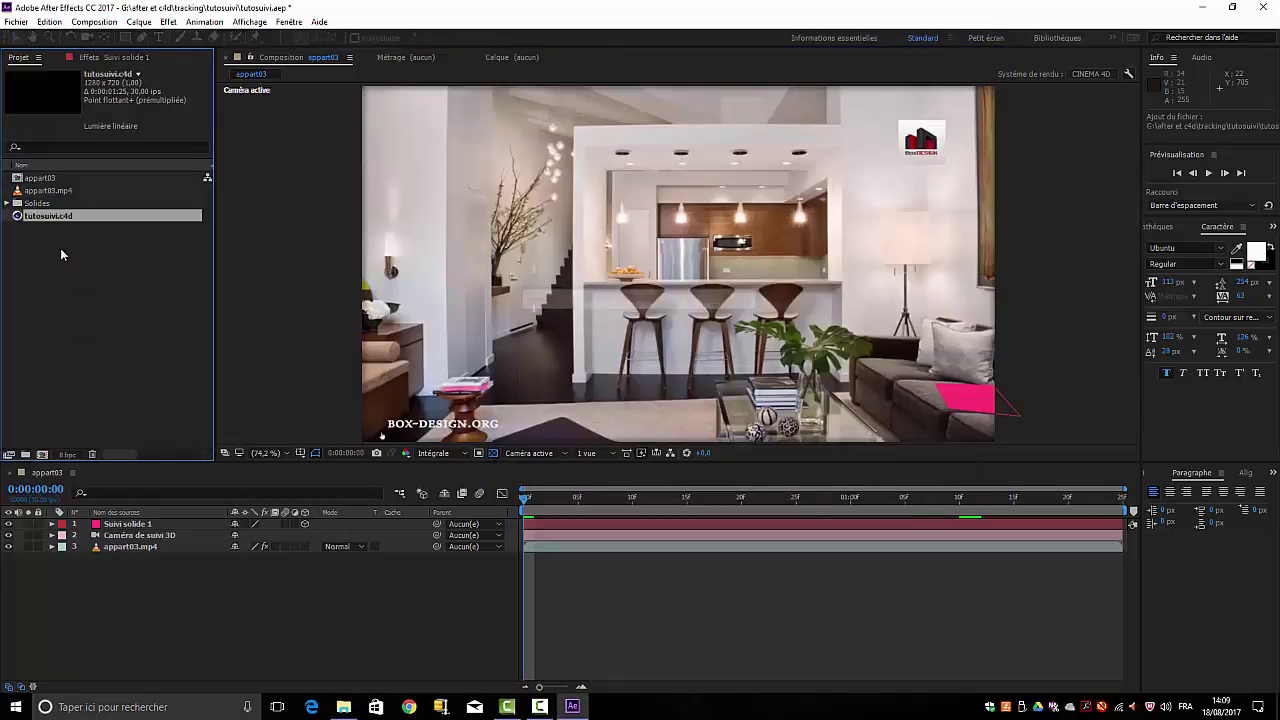
{"action": "left_click_drag", "start_coordinate": [30, 216], "coordinate": [124, 523]}
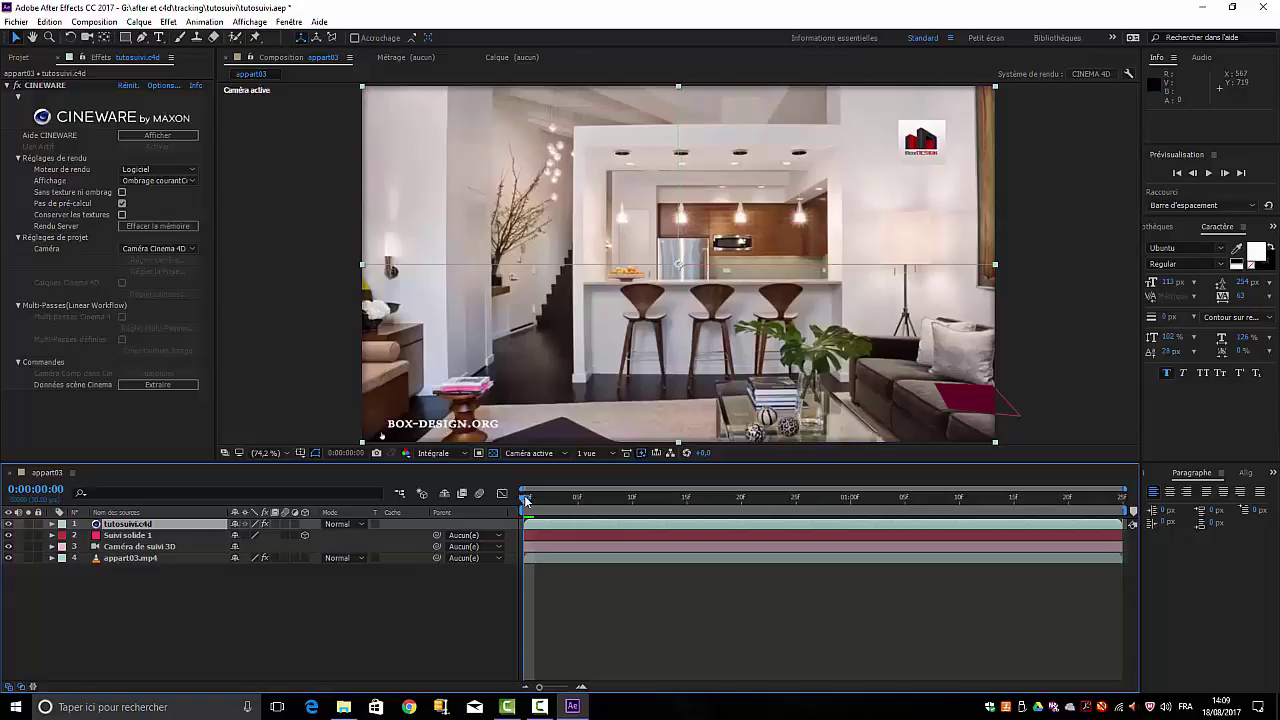
- Go to 0:00:01:12 and add that frame to the render queue as image042.psd in the tutosuivi folder
{"action": "left_click_drag", "start_coordinate": [524, 497], "coordinate": [972, 562]}
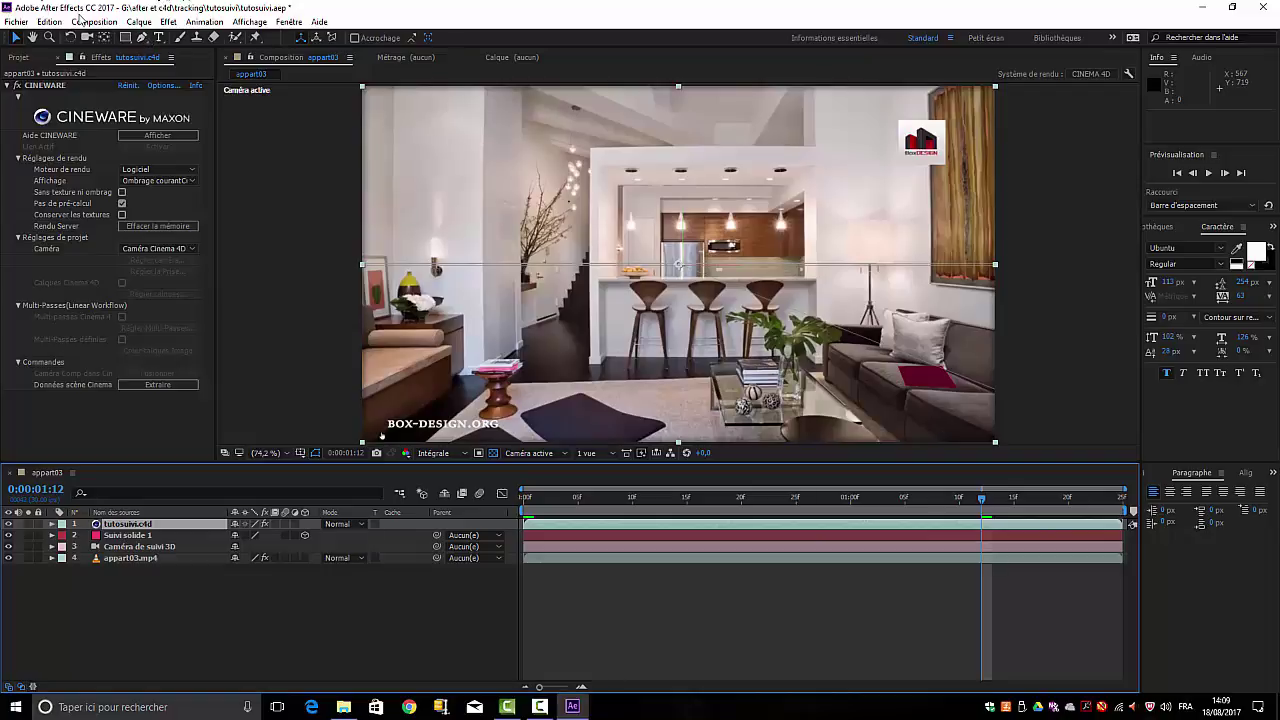
{"action": "left_click", "coordinate": [102, 23]}
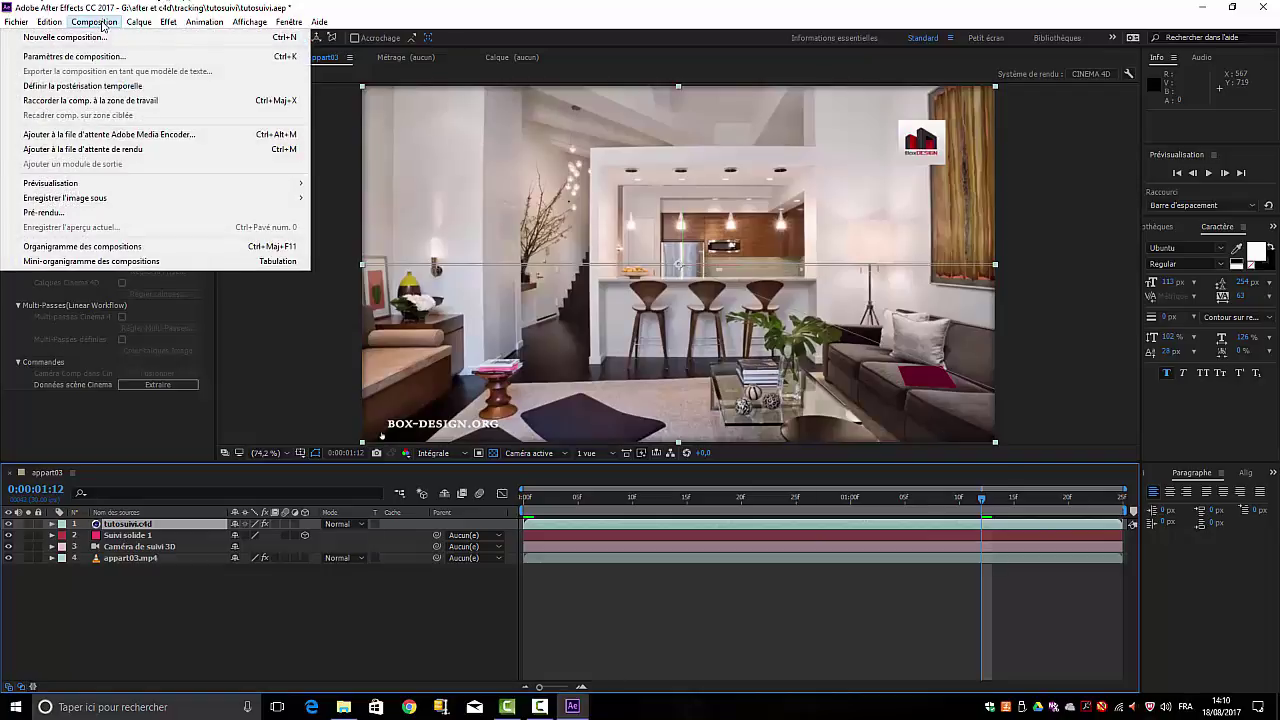
{"action": "mouse_move", "coordinate": [89, 201]}
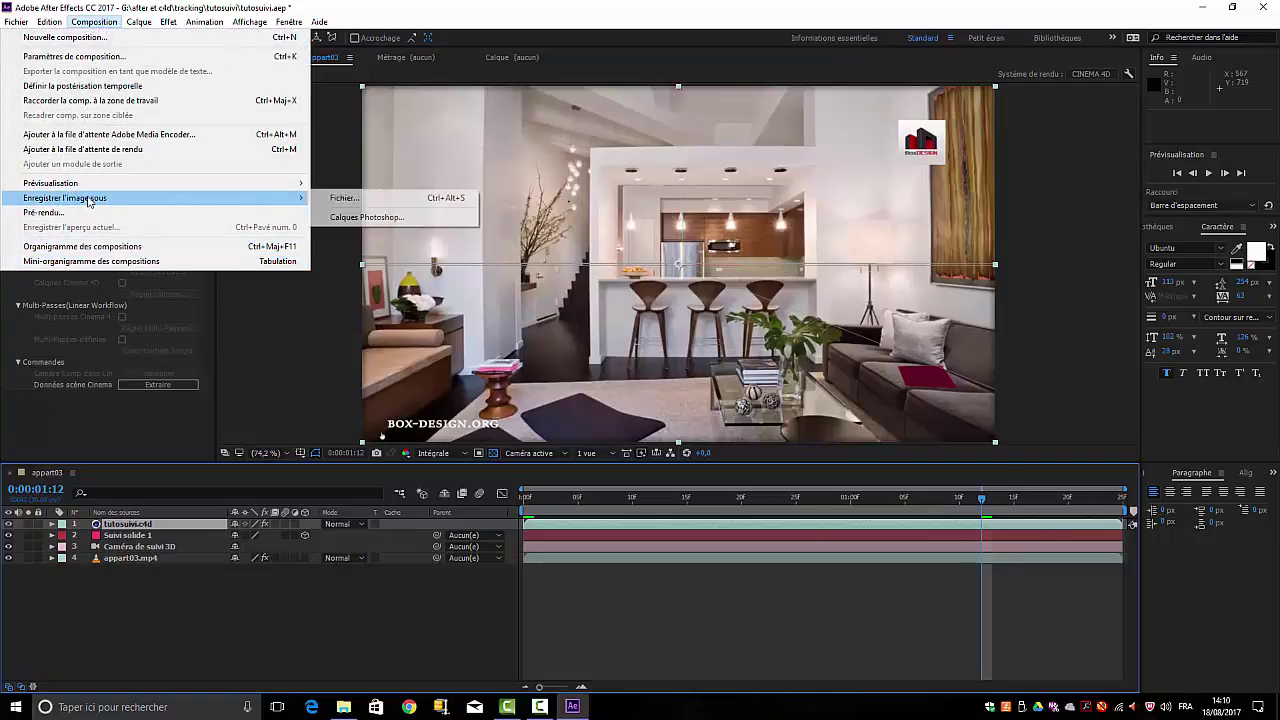
{"action": "left_click", "coordinate": [356, 203]}
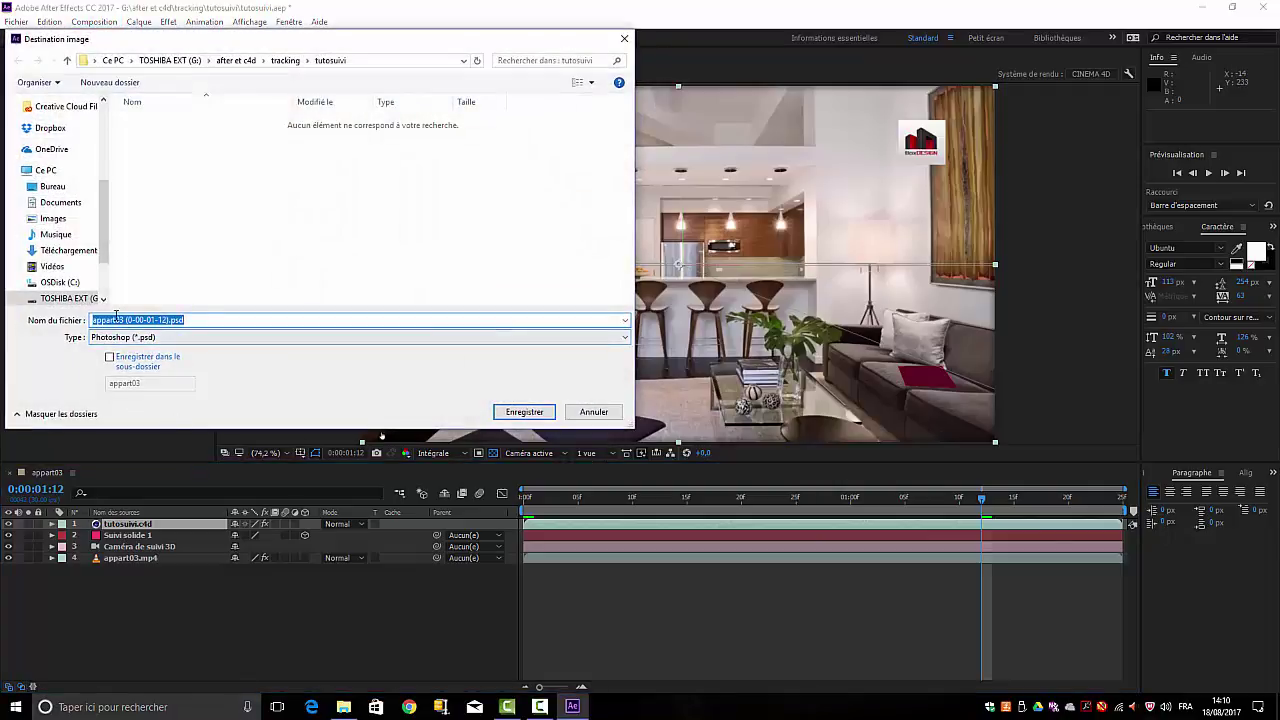
{"action": "left_click", "coordinate": [170, 320]}
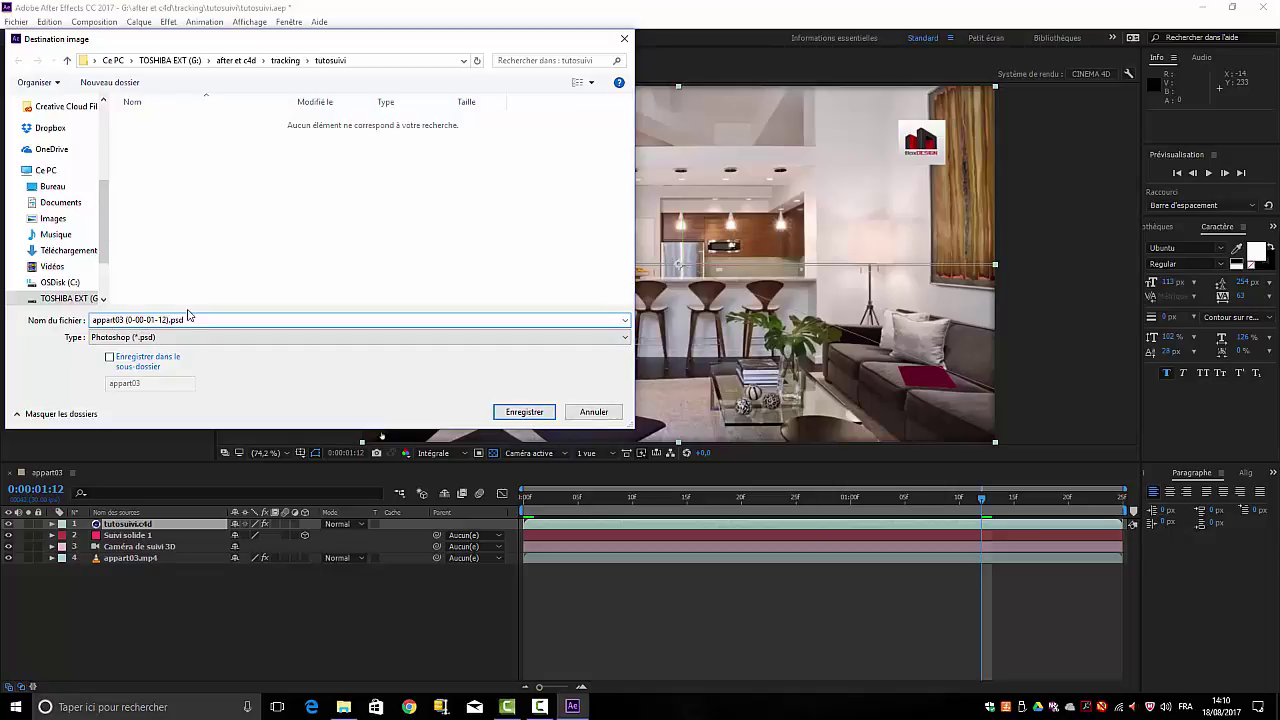
{"action": "key", "text": "BackSpace"}
{"action": "key", "text": "BackSpace"}
{"action": "key", "text": "BackSpace"}
{"action": "key", "text": "BackSpace"}
{"action": "key", "text": "BackSpace"}
{"action": "key", "text": "BackSpace"}
{"action": "key", "text": "BackSpace"}
{"action": "key", "text": "BackSpace"}
{"action": "key", "text": "BackSpace"}
{"action": "key", "text": "BackSpace"}
{"action": "key", "text": "BackSpace"}
{"action": "key", "text": "BackSpace"}
{"action": "key", "text": "BackSpace"}
{"action": "key", "text": "BackSpace"}
{"action": "key", "text": "BackSpace"}
{"action": "key", "text": "BackSpace"}
{"action": "key", "text": "BackSpace"}
{"action": "key", "text": "BackSpace"}
{"action": "key", "text": "BackSpace"}
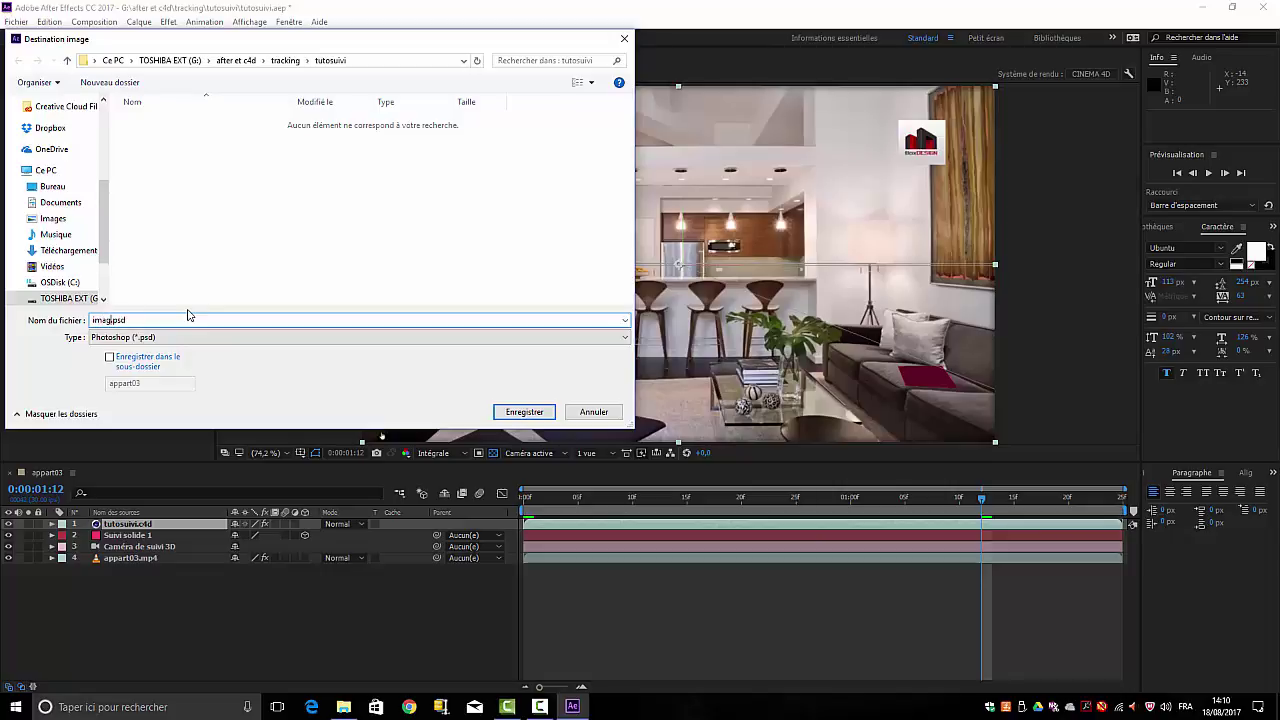
{"action": "type", "text": "image0"}
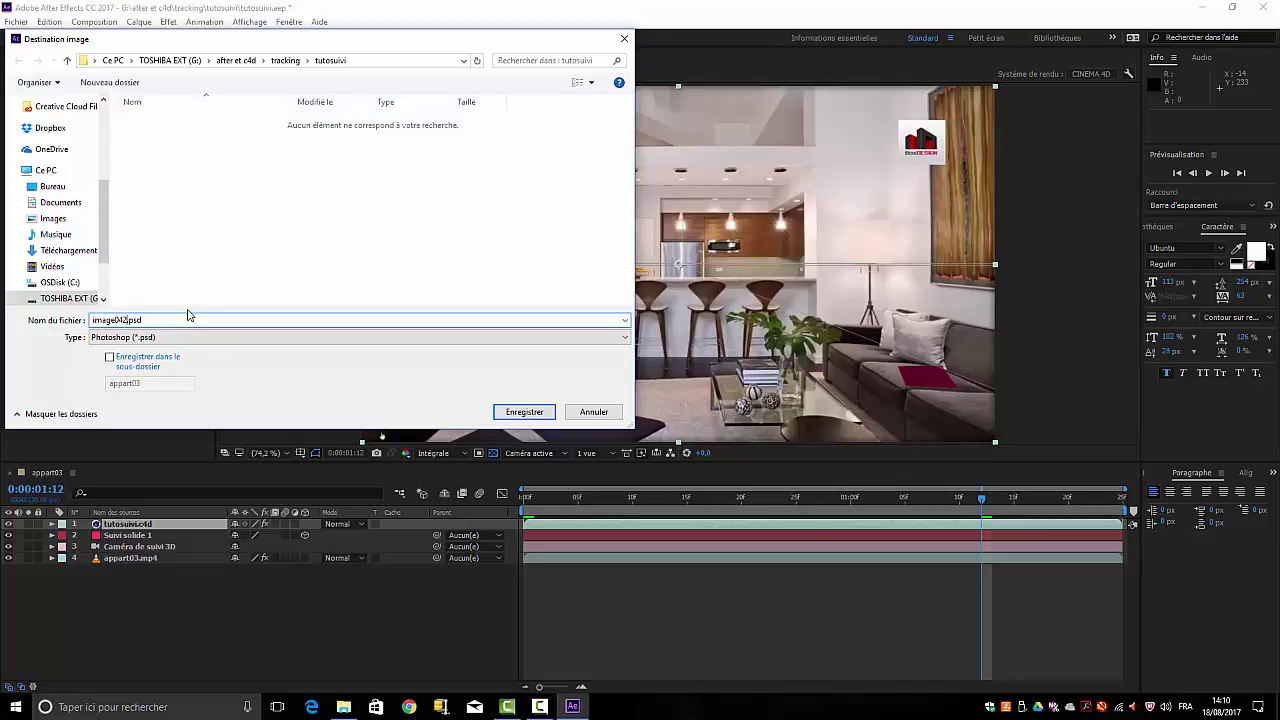
{"action": "type", "text": "42"}
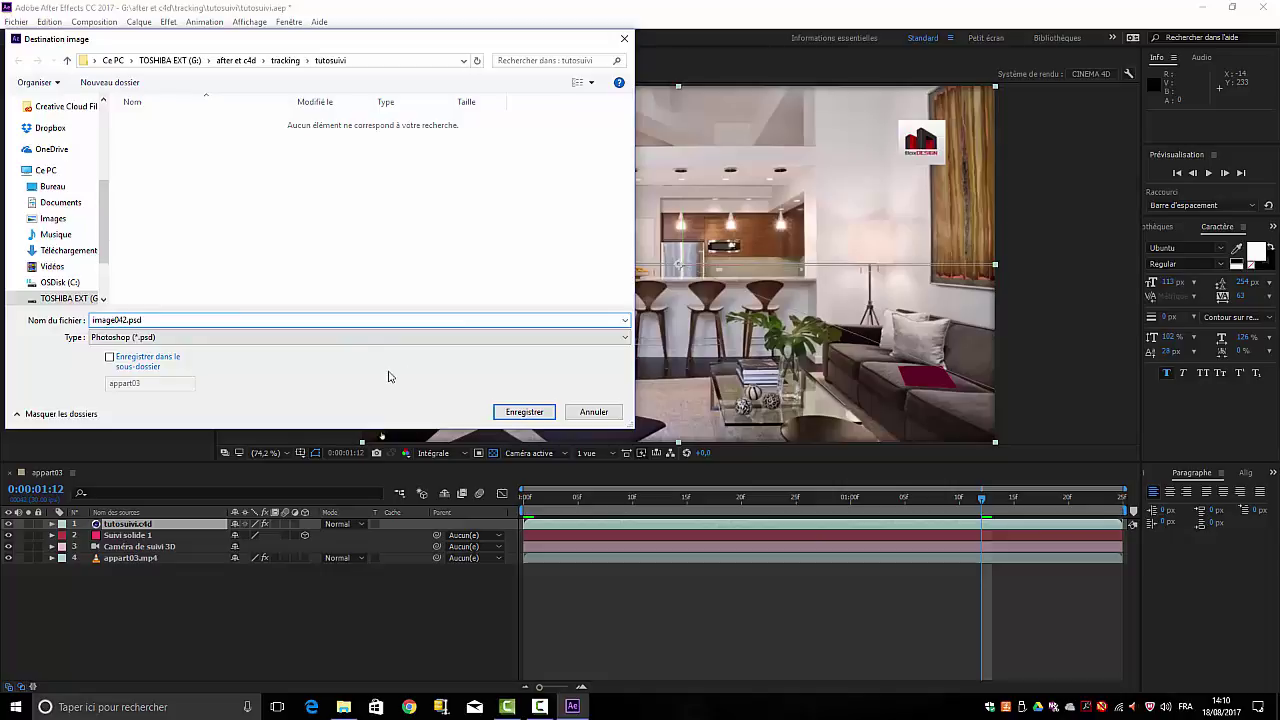
{"action": "left_click", "coordinate": [625, 343]}
{"action": "left_click", "coordinate": [531, 415]}
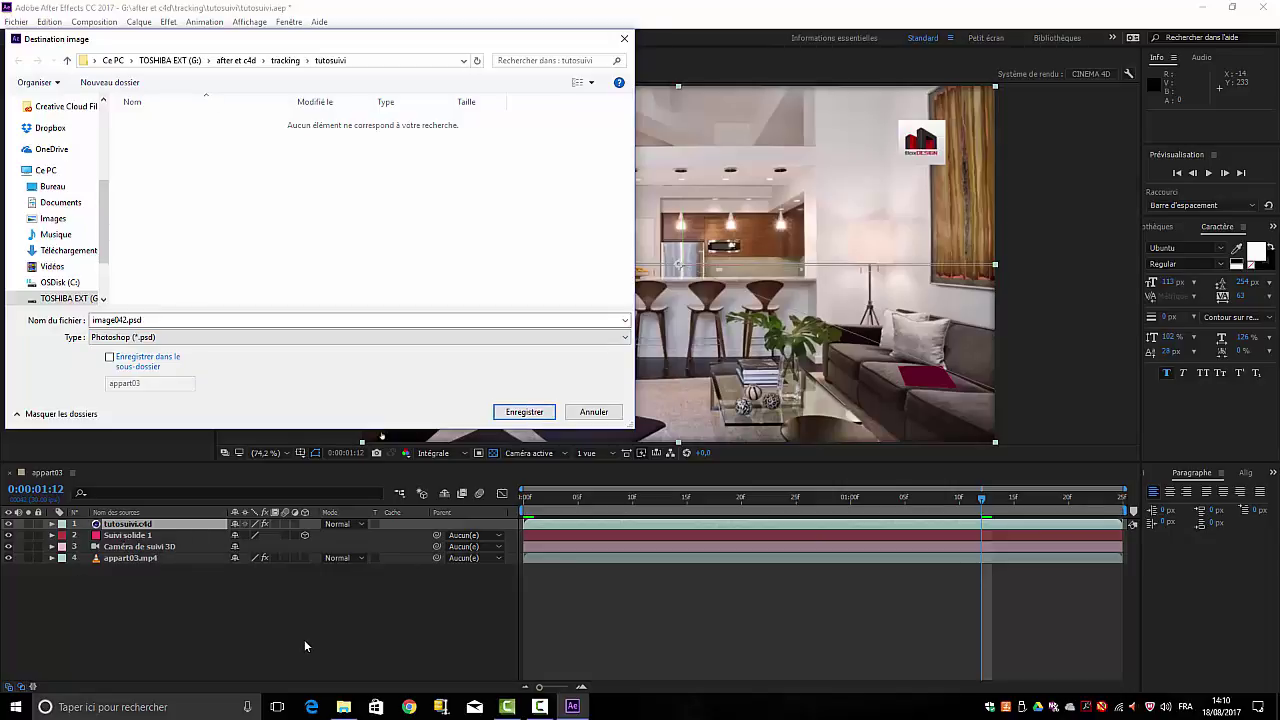
{"action": "left_click", "coordinate": [527, 415]}
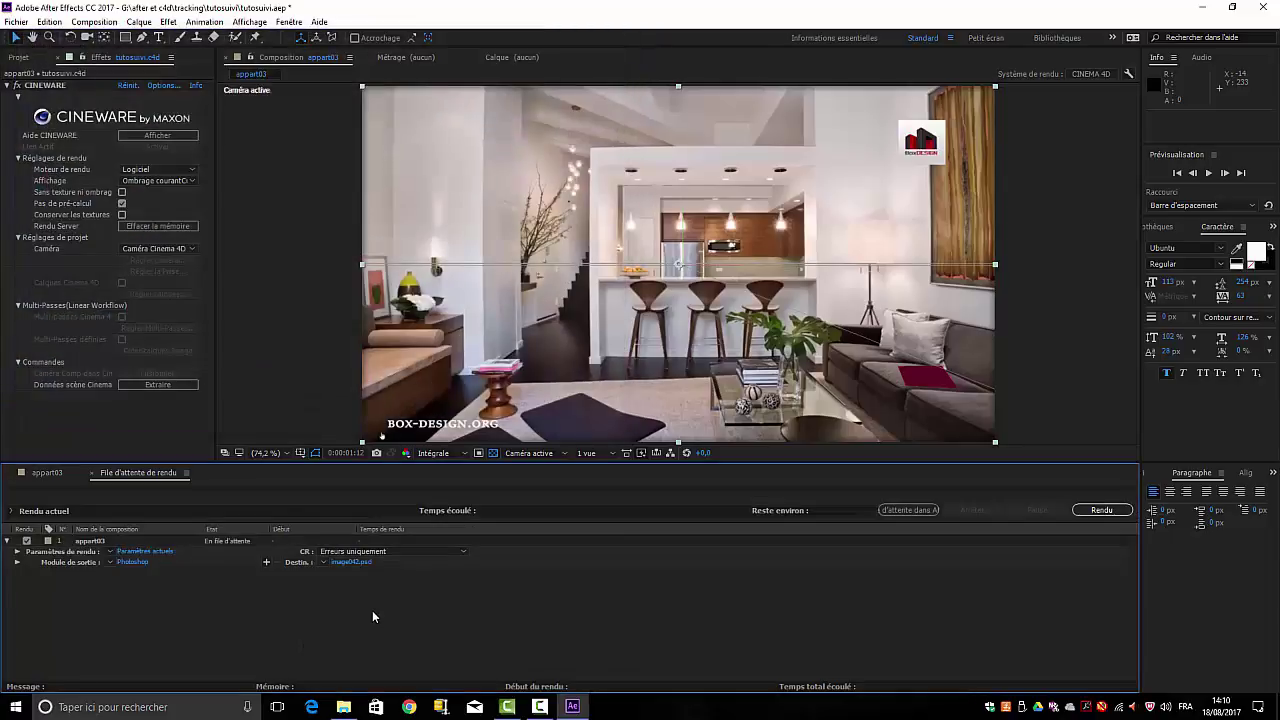
- Change the output module format of the queued frame to a PNG sequence
{"action": "left_click", "coordinate": [131, 562]}
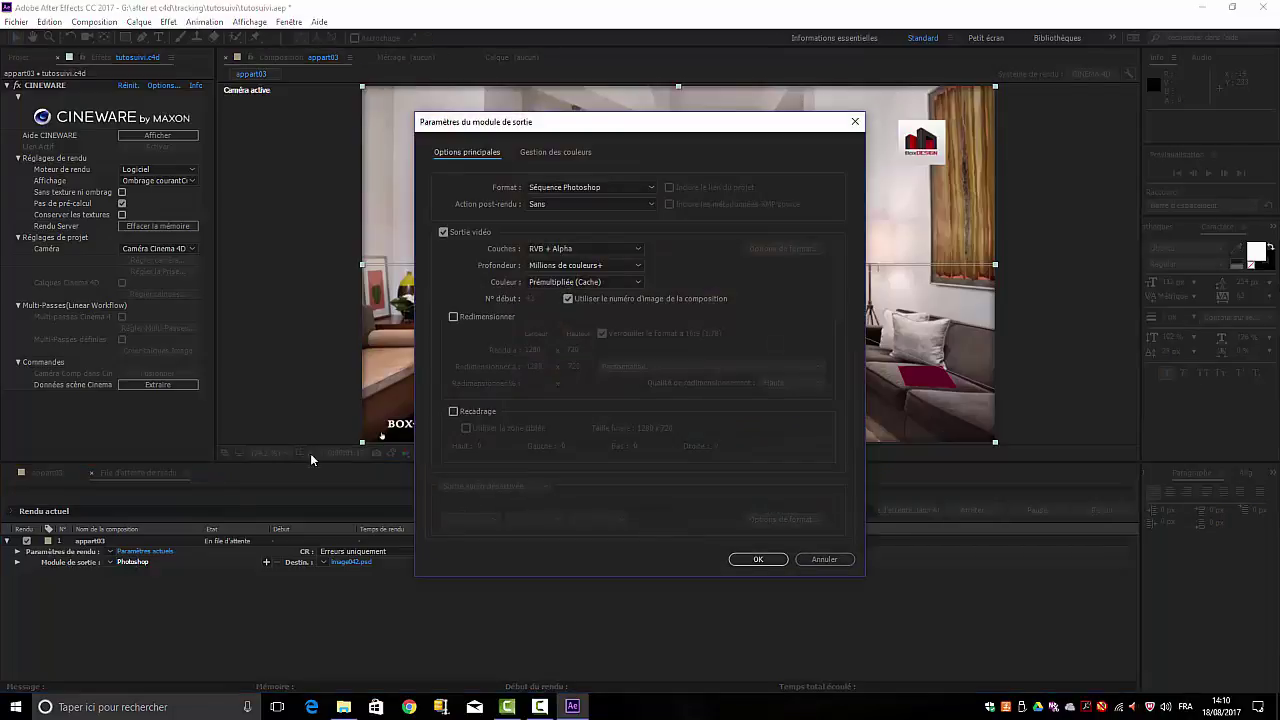
{"action": "left_click", "coordinate": [648, 187]}
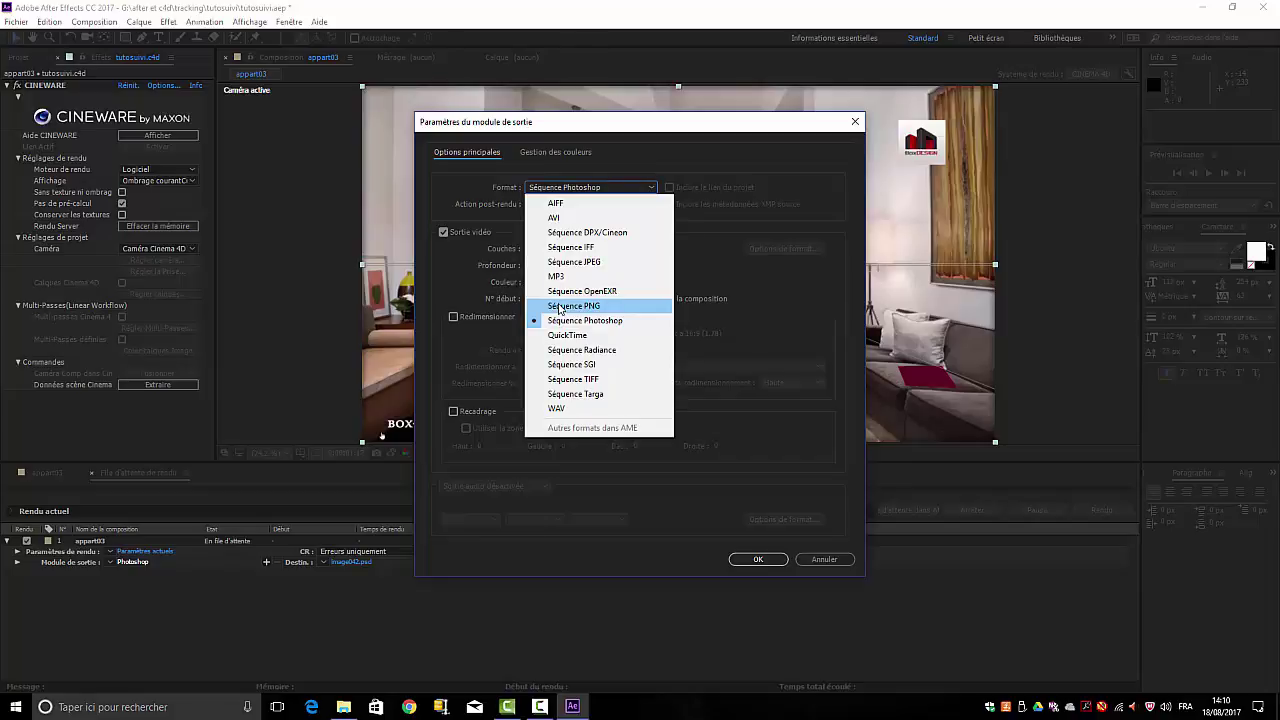
{"action": "left_click", "coordinate": [559, 308]}
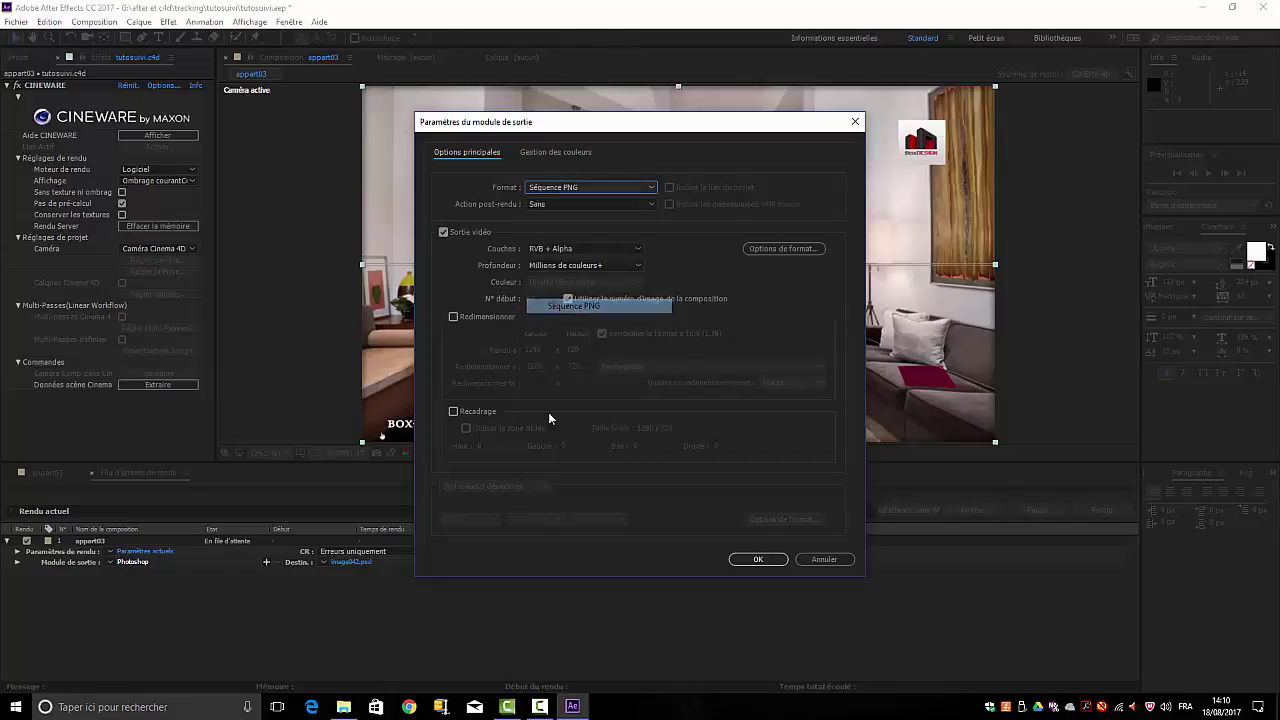
{"action": "left_click", "coordinate": [758, 559]}
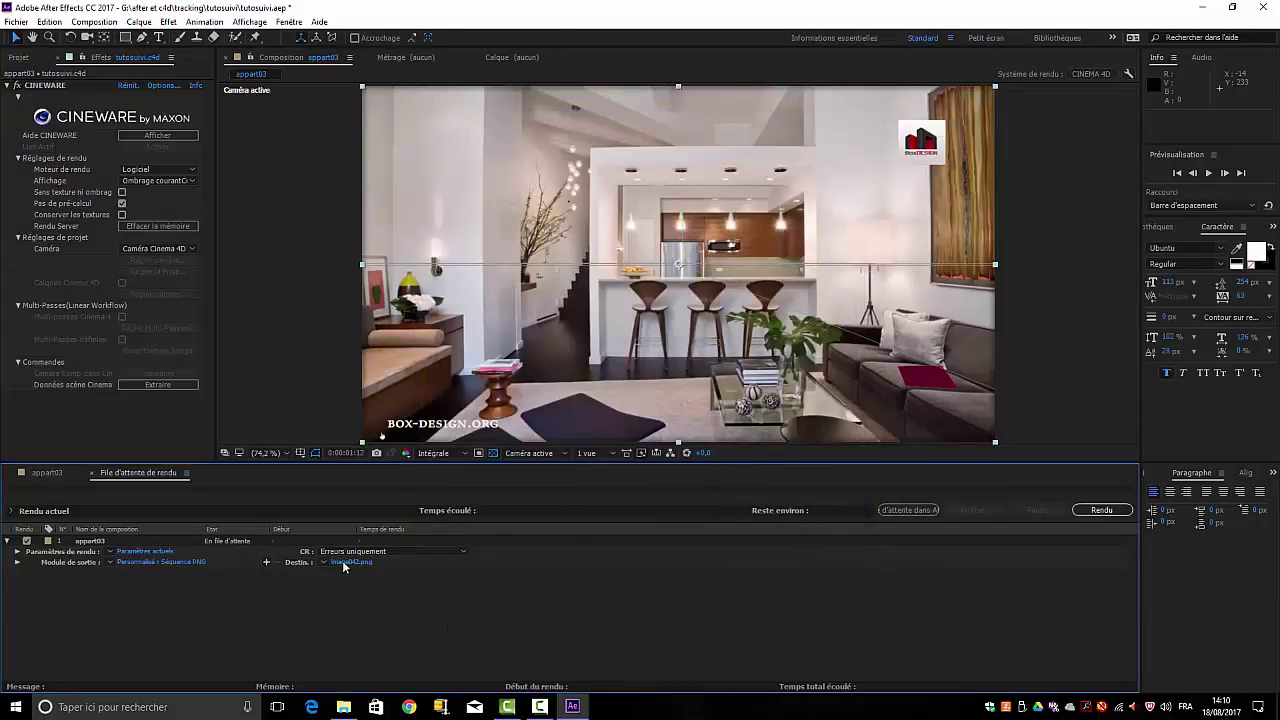
- Confirm image042.png in the tutosuivi folder as the output destination, render the frame, and close the render queue
{"action": "left_click", "coordinate": [340, 562]}
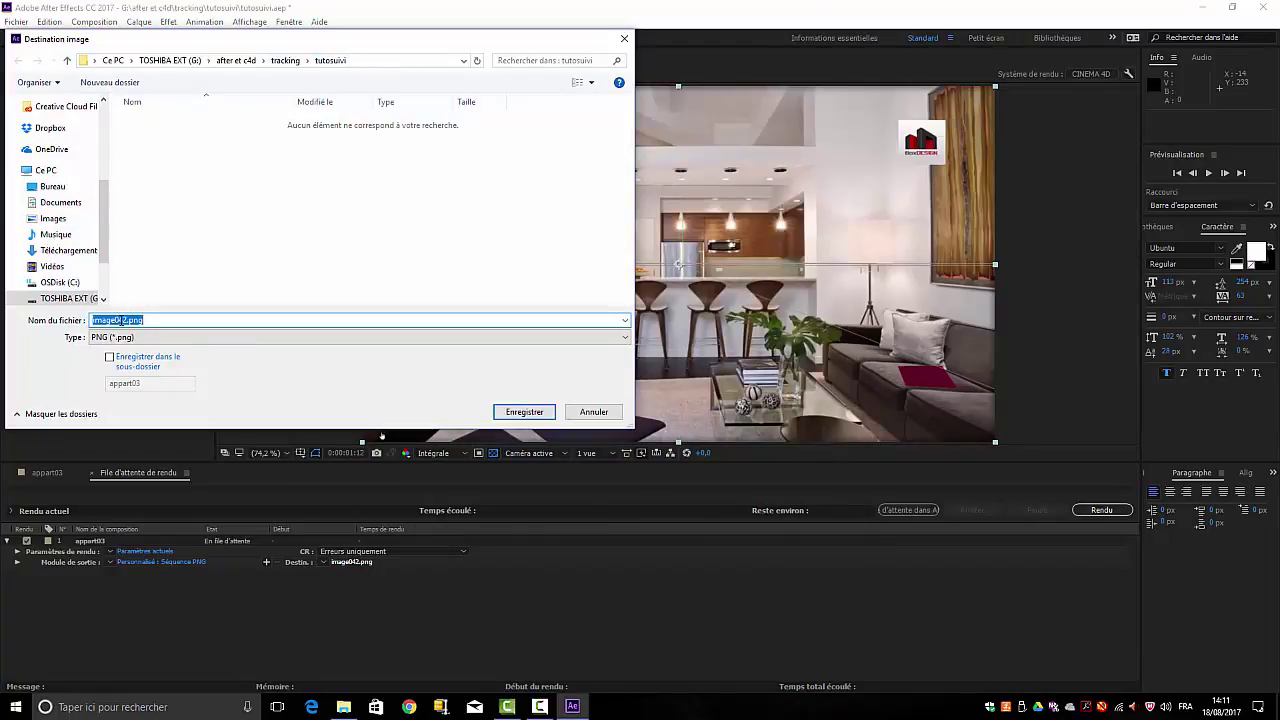
{"action": "left_click", "coordinate": [510, 412]}
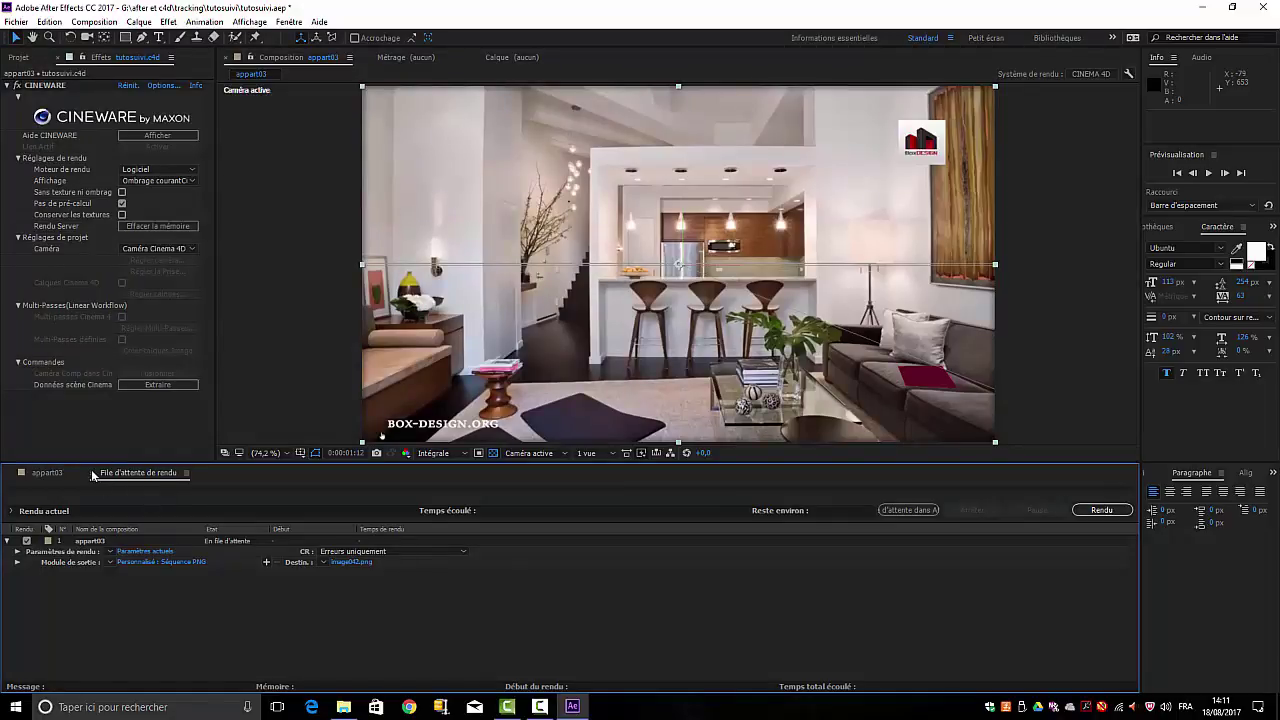
{"action": "left_click", "coordinate": [1100, 511]}
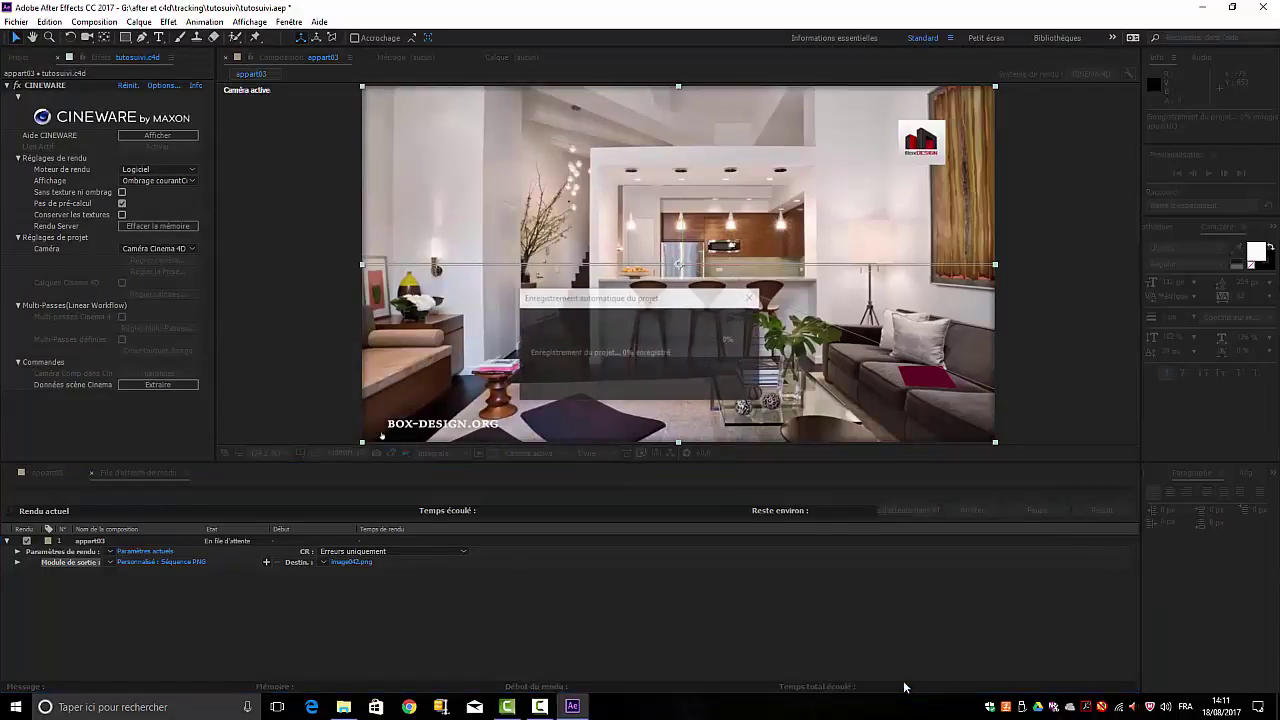
{"action": "left_click", "coordinate": [94, 473]}
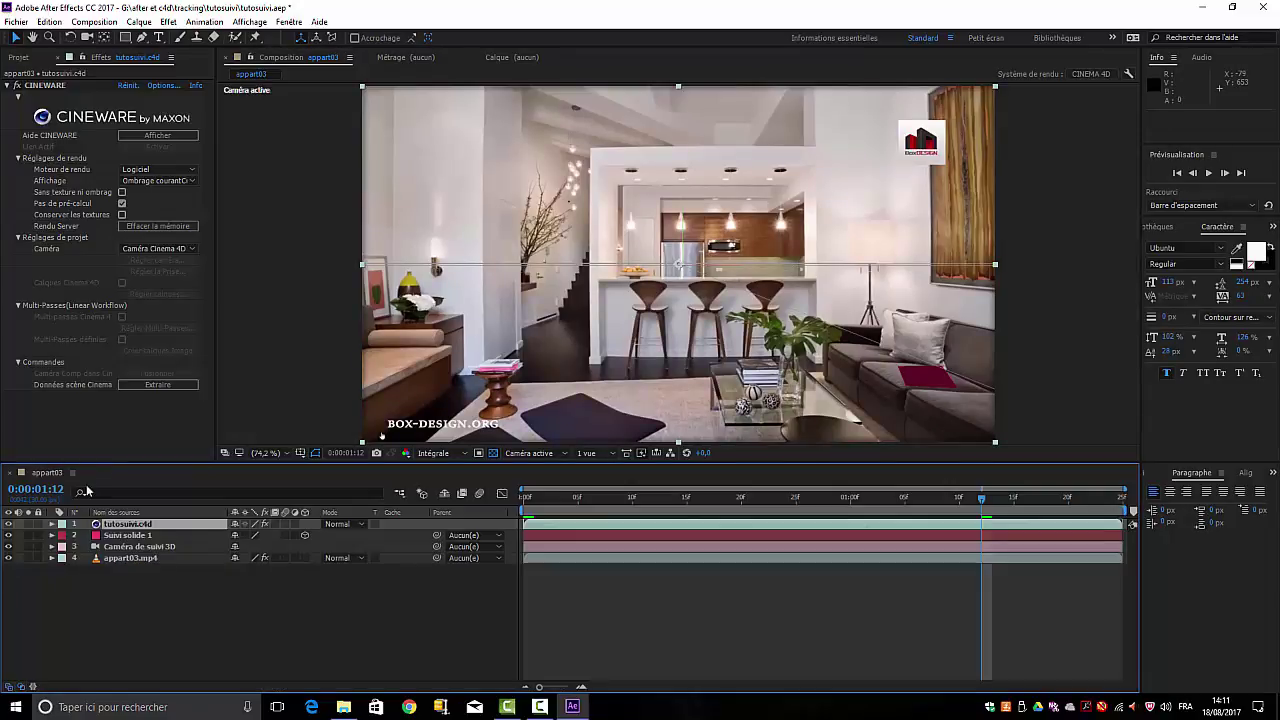
- Open the tutosuivi.c4d layer's original in Cinema 4D Lite and expand the tutosuivi.aep-appart03 object hierarchy
{"action": "left_click", "coordinate": [202, 625]}
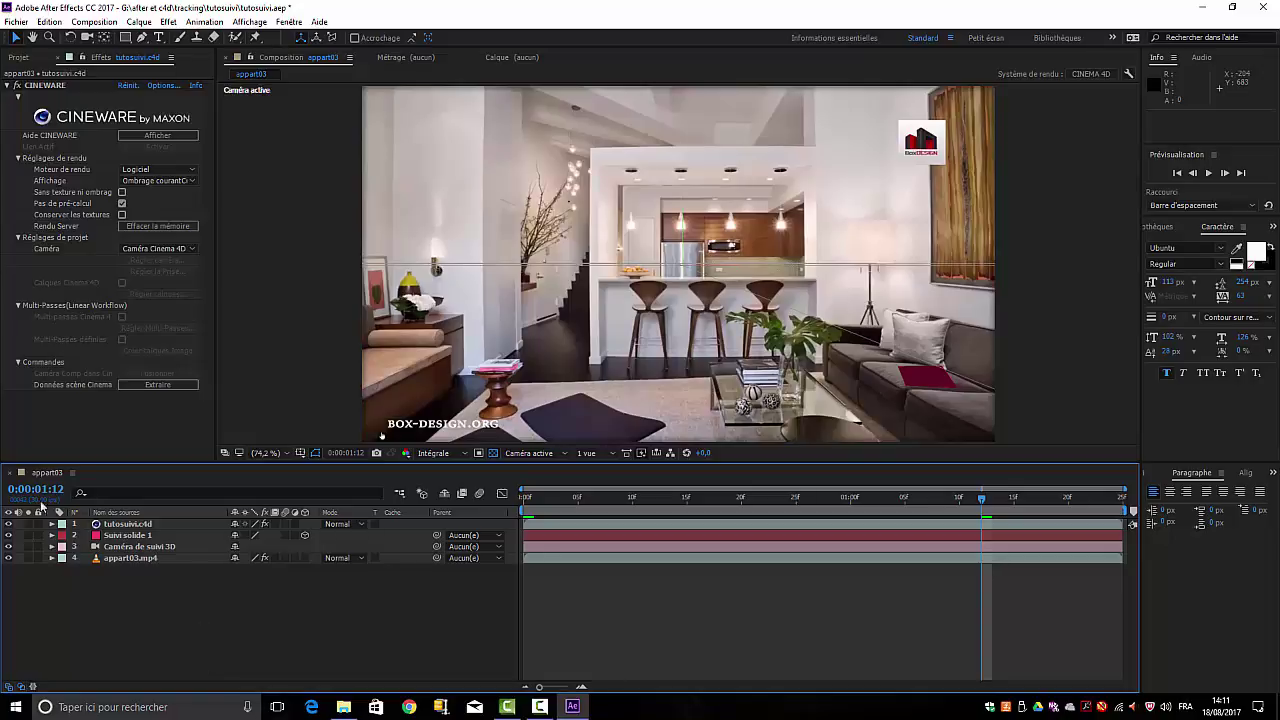
{"action": "left_click", "coordinate": [124, 525]}
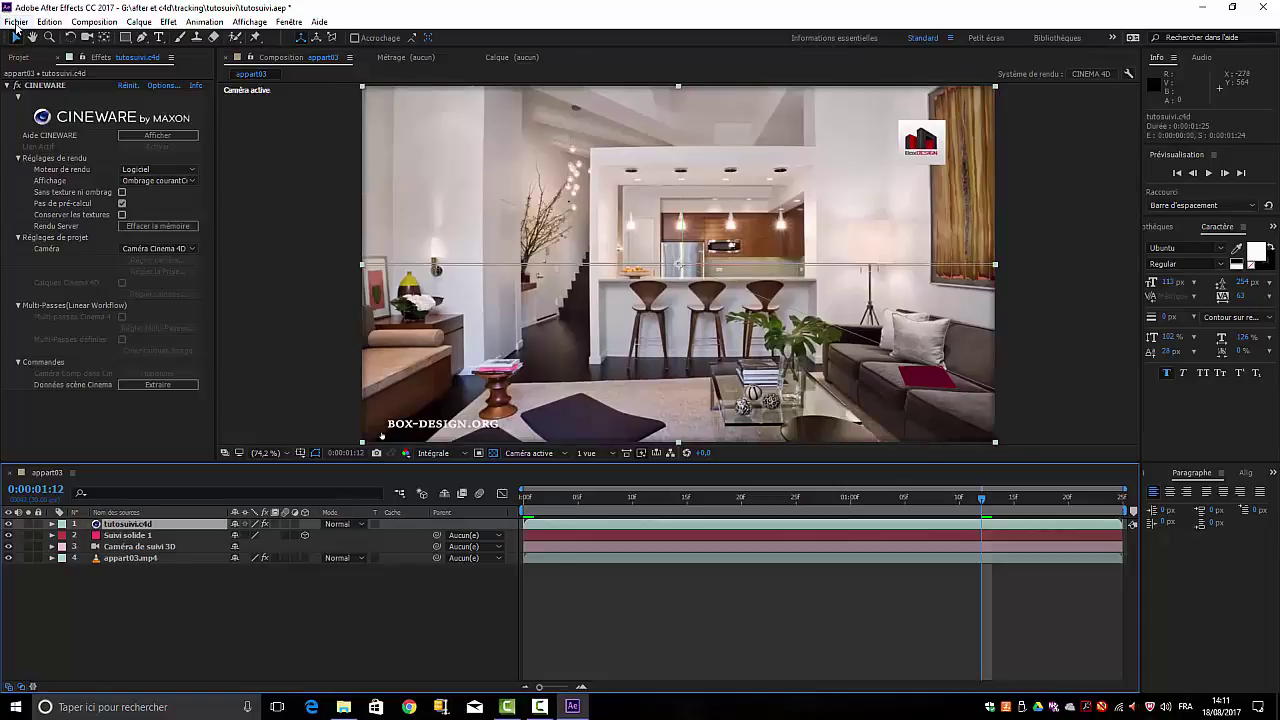
{"action": "left_click", "coordinate": [52, 24]}
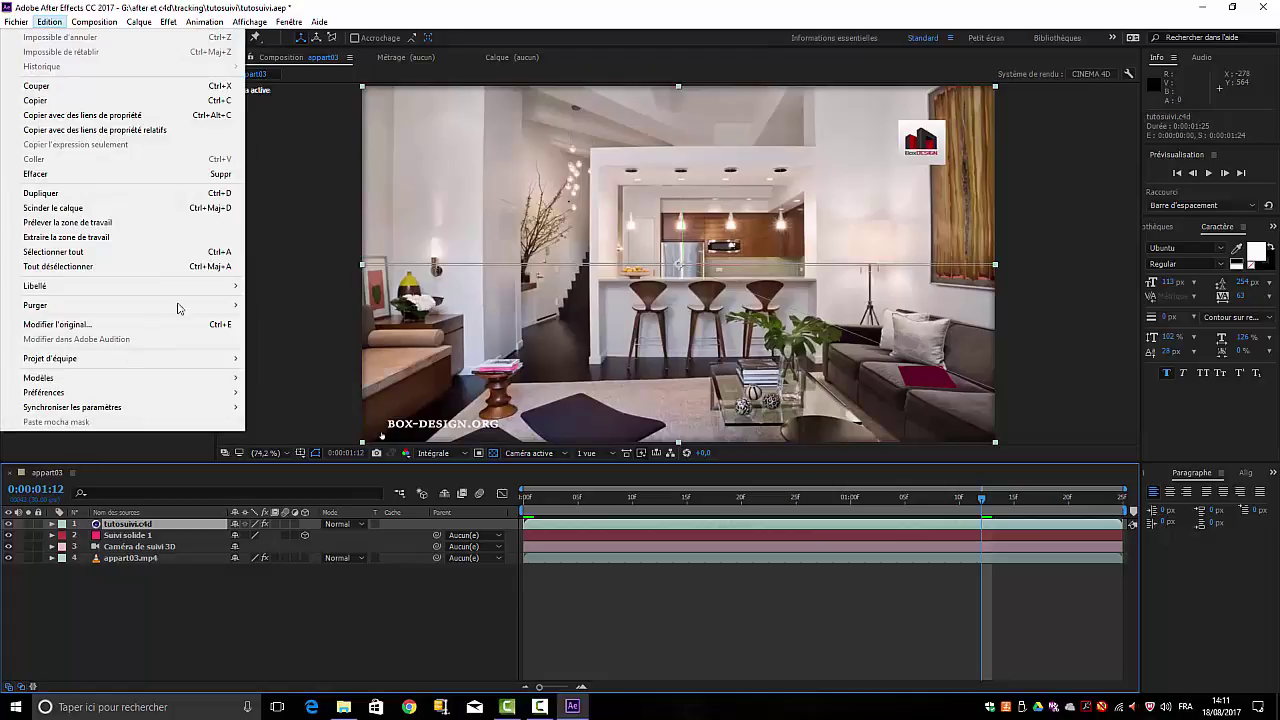
{"action": "left_click", "coordinate": [67, 325]}
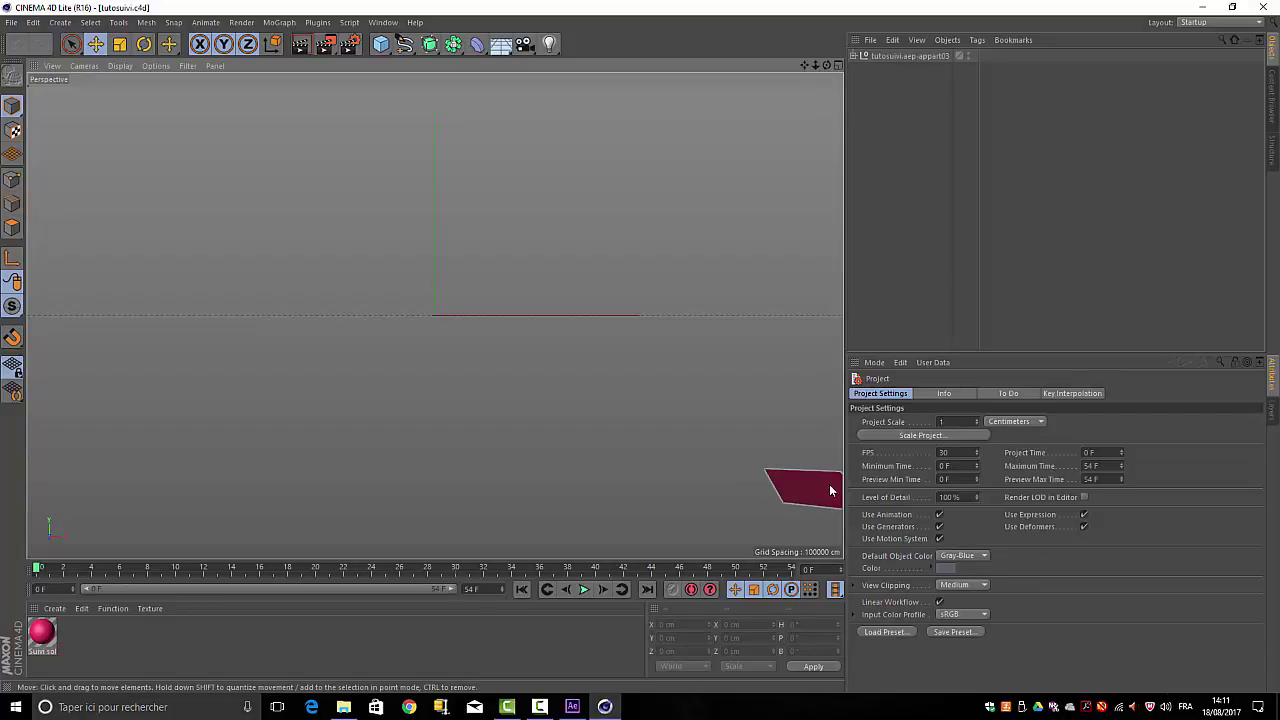
{"action": "left_click", "coordinate": [854, 56]}
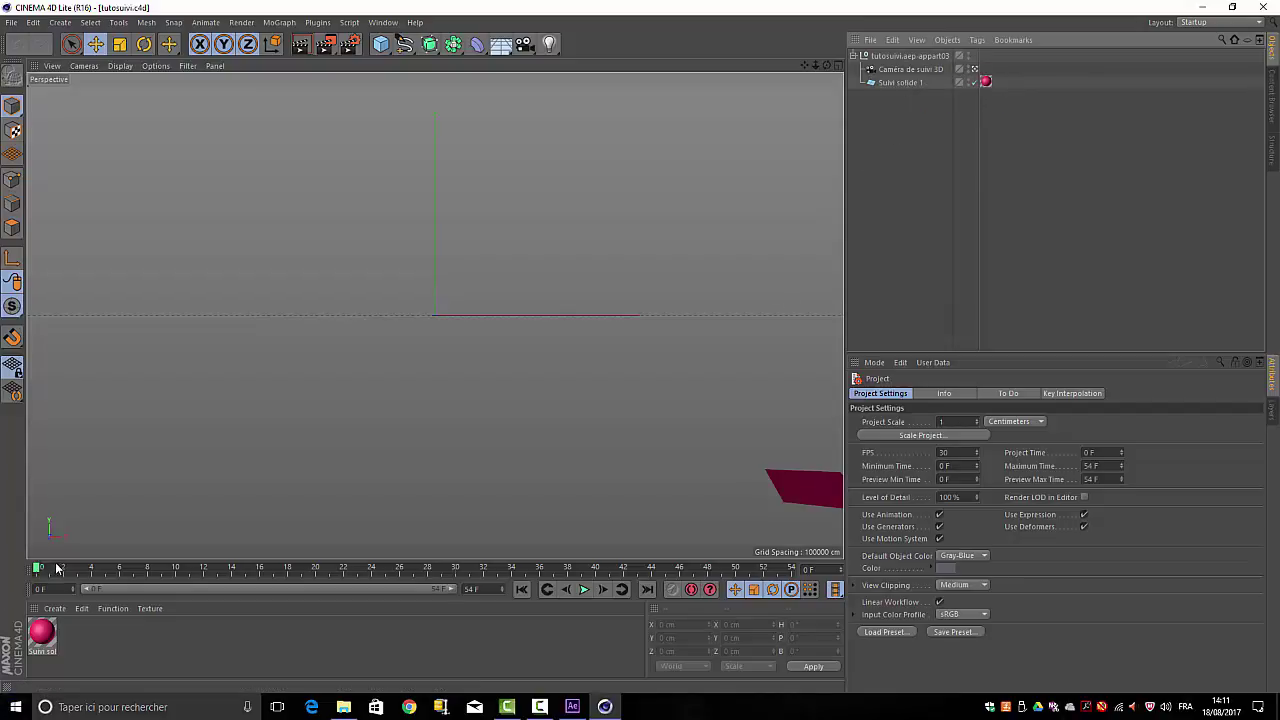
- Move the timeline to frame 42, then create a new material and open it for editing
{"action": "left_click_drag", "start_coordinate": [77, 583], "coordinate": [626, 568]}
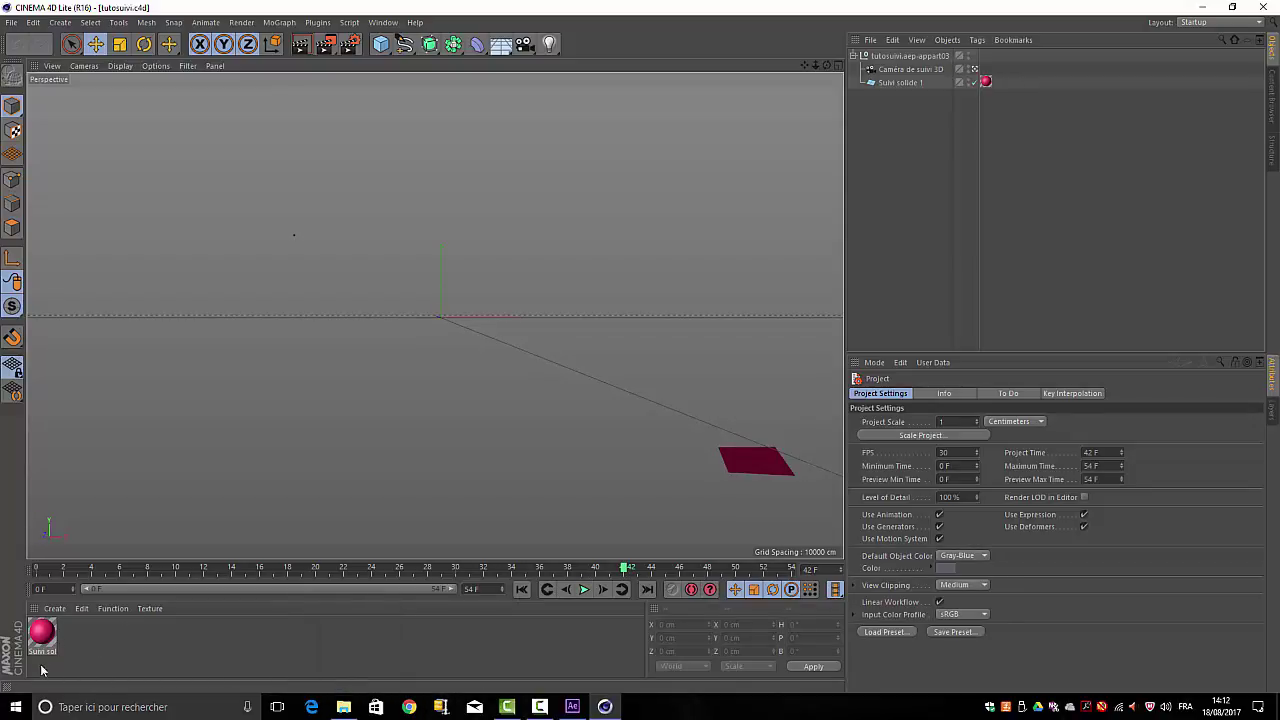
{"action": "double_click", "coordinate": [131, 637]}
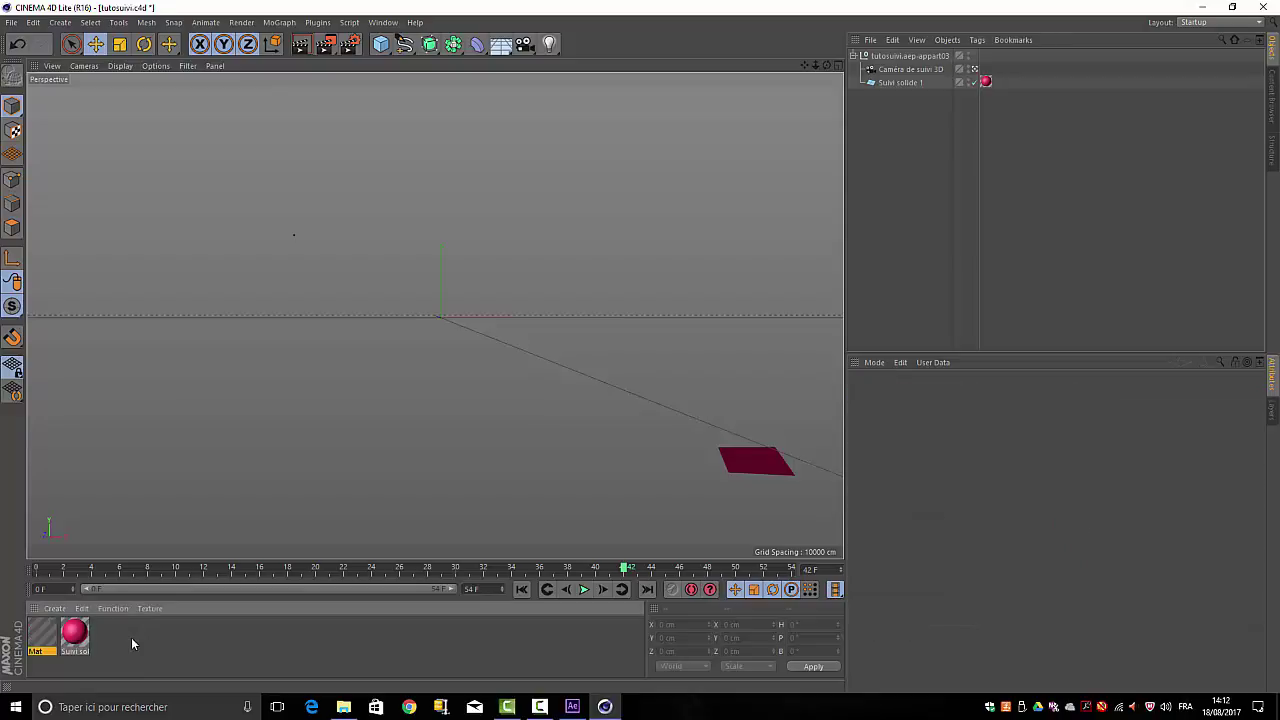
{"action": "double_click", "coordinate": [37, 630]}
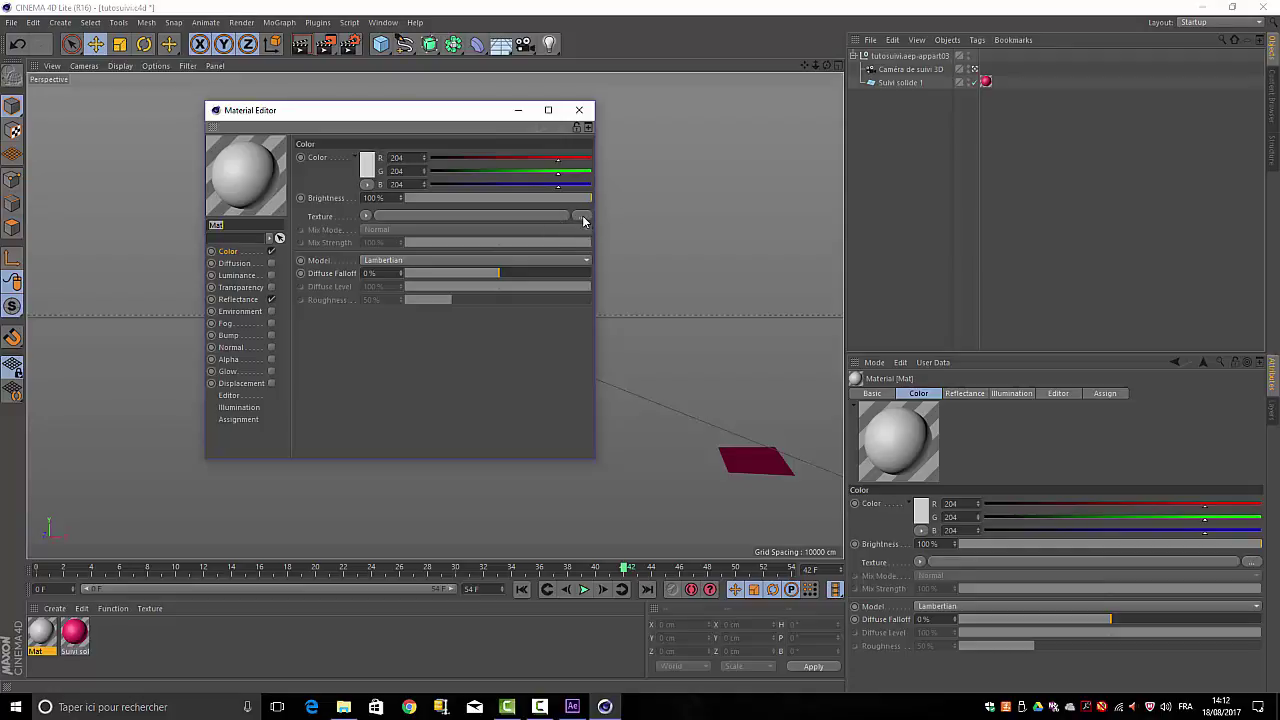
- Start loading an image as the material's color texture and browse to the after et c4d folder on TOSHIBA EXT (G:)
{"action": "left_click", "coordinate": [583, 217]}
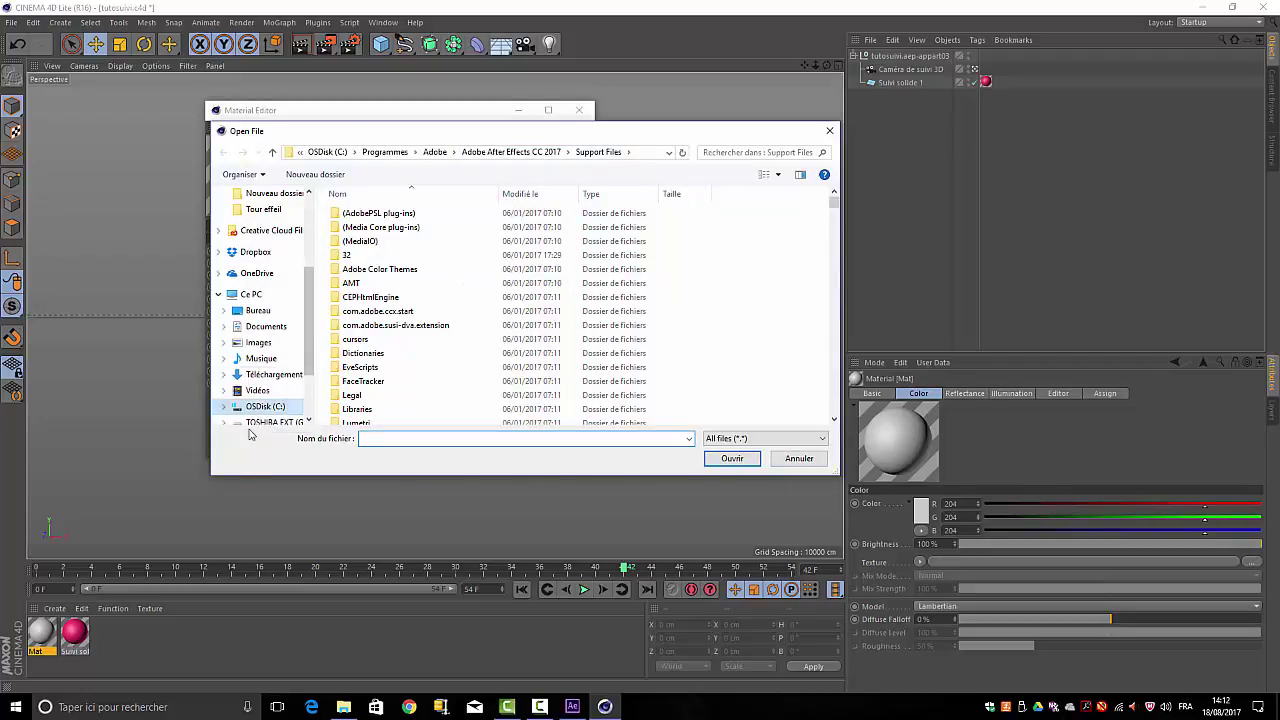
{"action": "scroll", "coordinate": [310, 362], "scroll_direction": "down", "scroll_amount": 2}
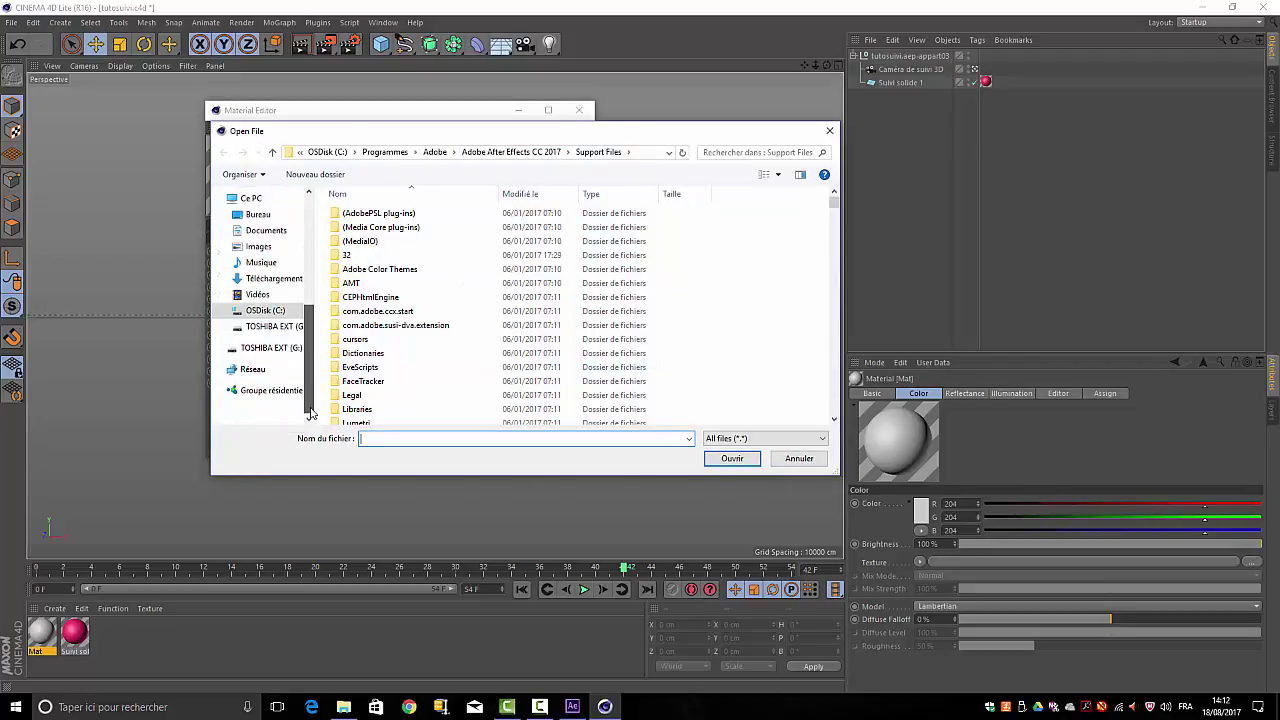
{"action": "left_click", "coordinate": [265, 348]}
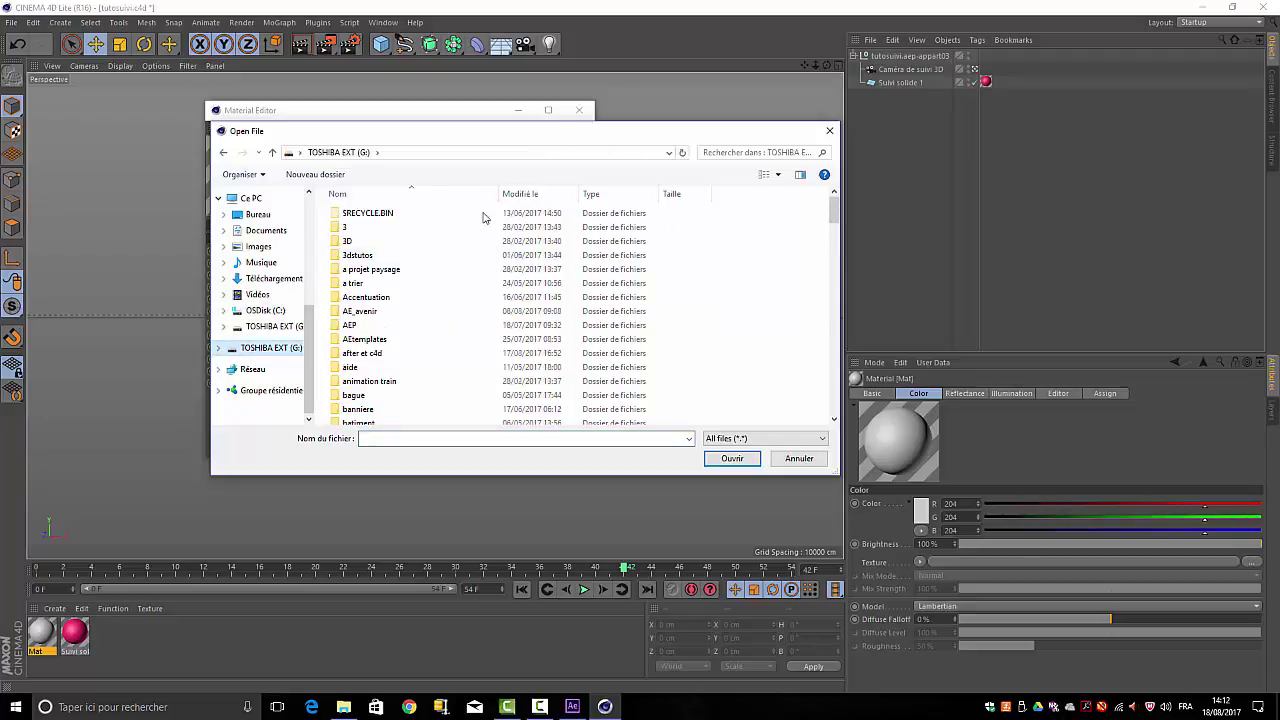
{"action": "scroll", "coordinate": [425, 336], "scroll_direction": "down", "scroll_amount": 15}
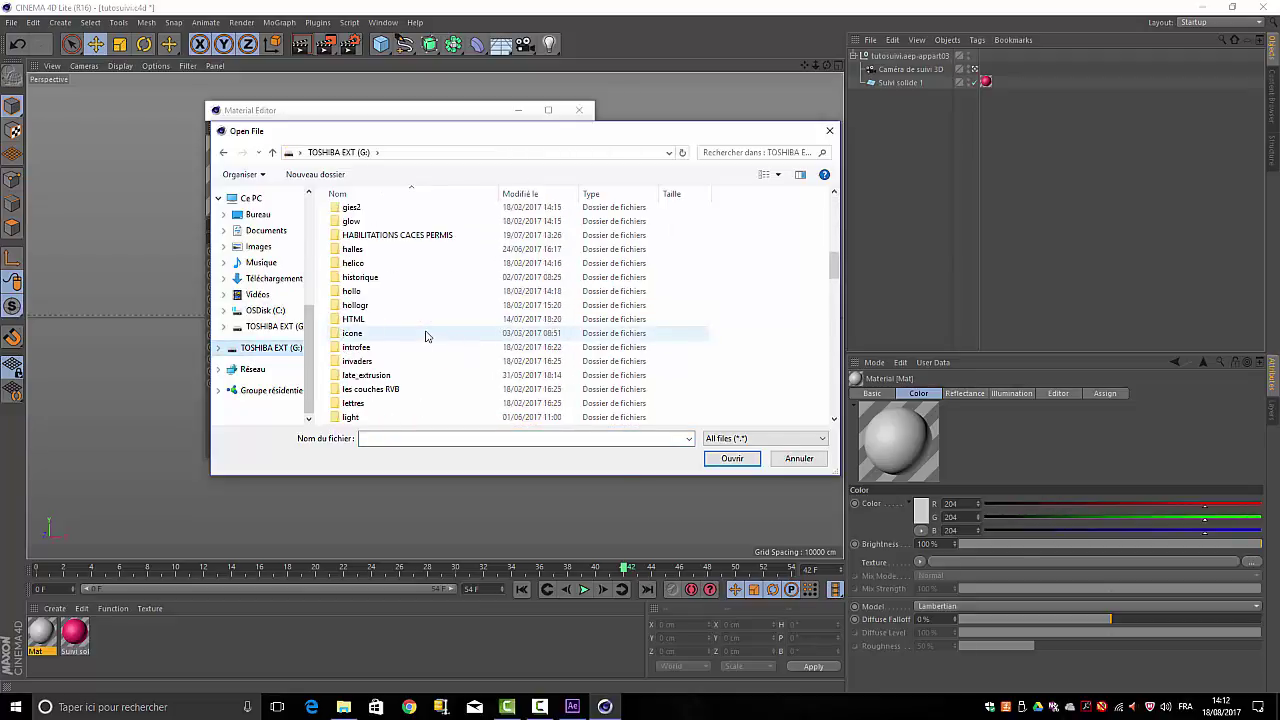
{"action": "scroll", "coordinate": [425, 336], "scroll_direction": "down", "scroll_amount": 2}
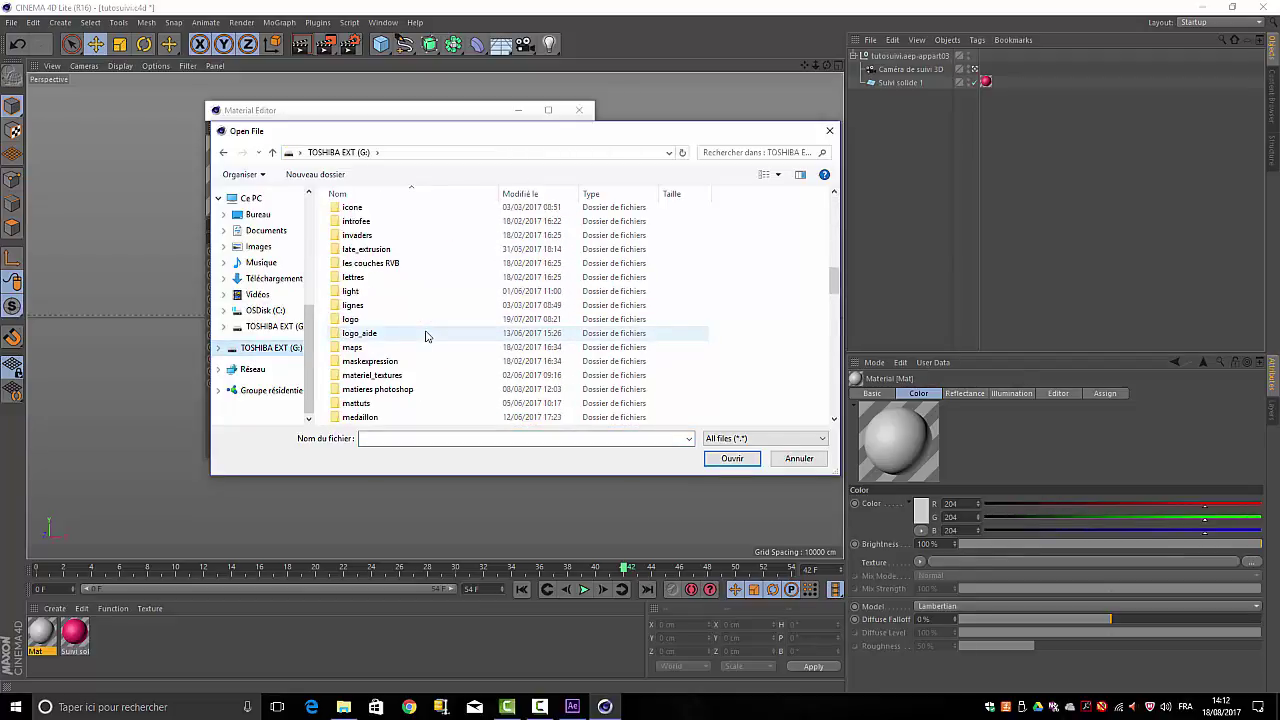
{"action": "scroll", "coordinate": [425, 336], "scroll_direction": "down", "scroll_amount": 8}
{"action": "scroll", "coordinate": [425, 336], "scroll_direction": "up", "scroll_amount": 5}
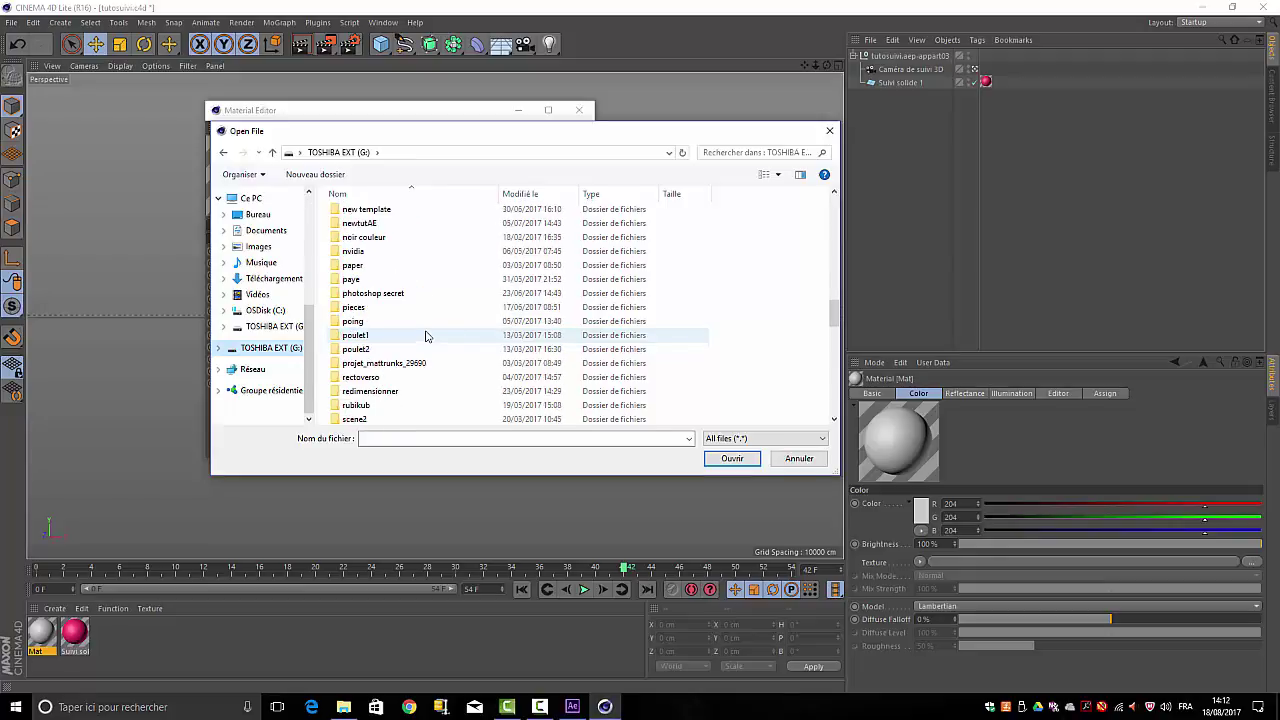
{"action": "scroll", "coordinate": [425, 336], "scroll_direction": "up", "scroll_amount": 20}
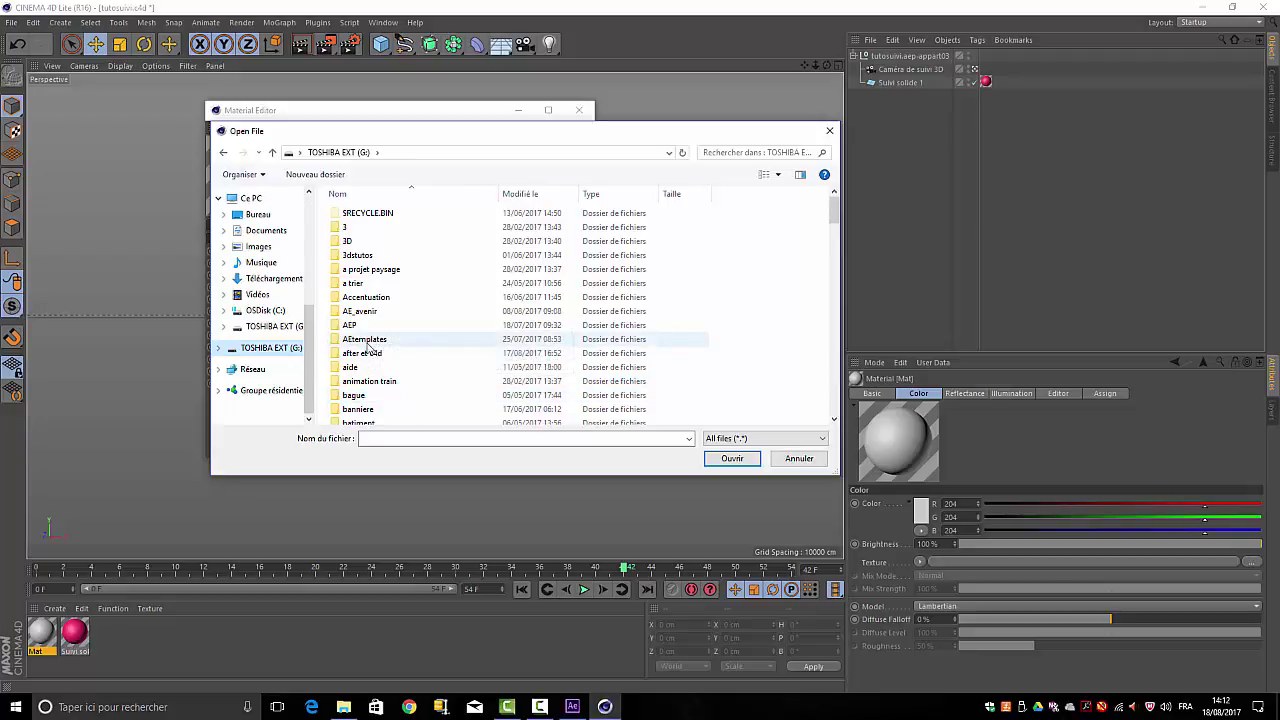
{"action": "double_click", "coordinate": [362, 356]}
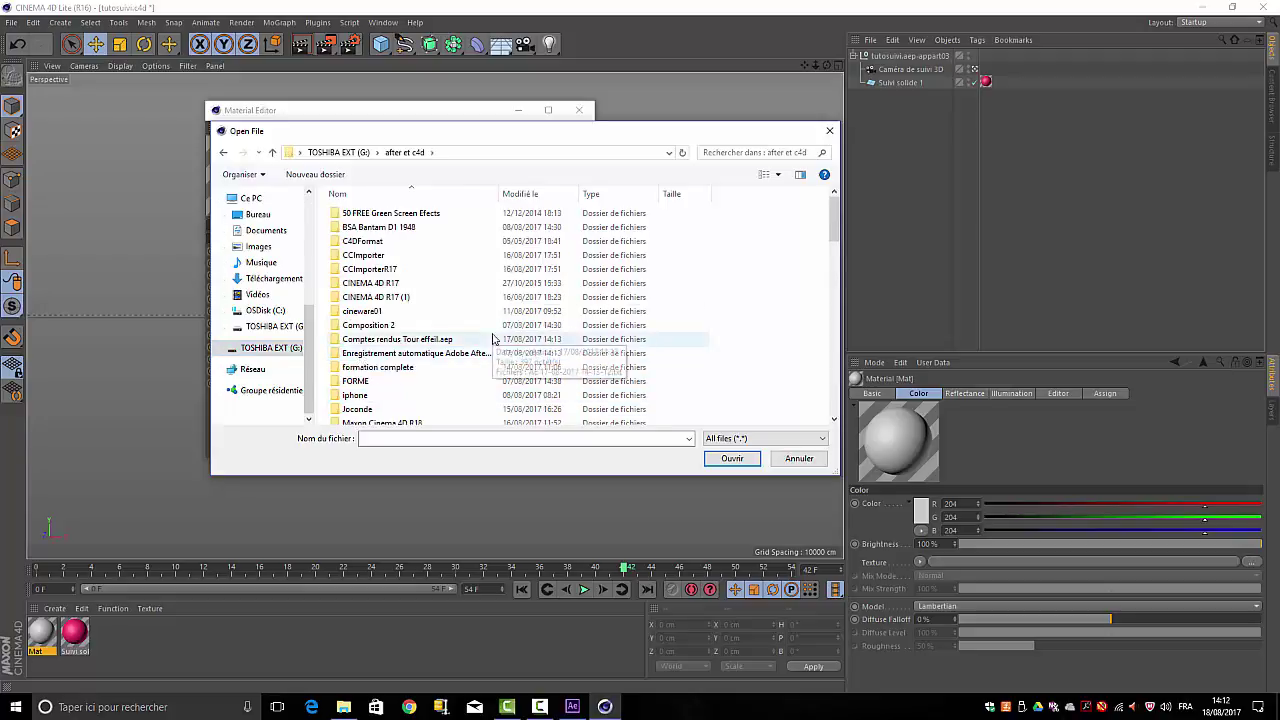
- Load image042.png from the tracking\tutosuivi folder as the color texture and close the Material Editor
{"action": "scroll", "coordinate": [490, 342], "scroll_direction": "down", "scroll_amount": 5}
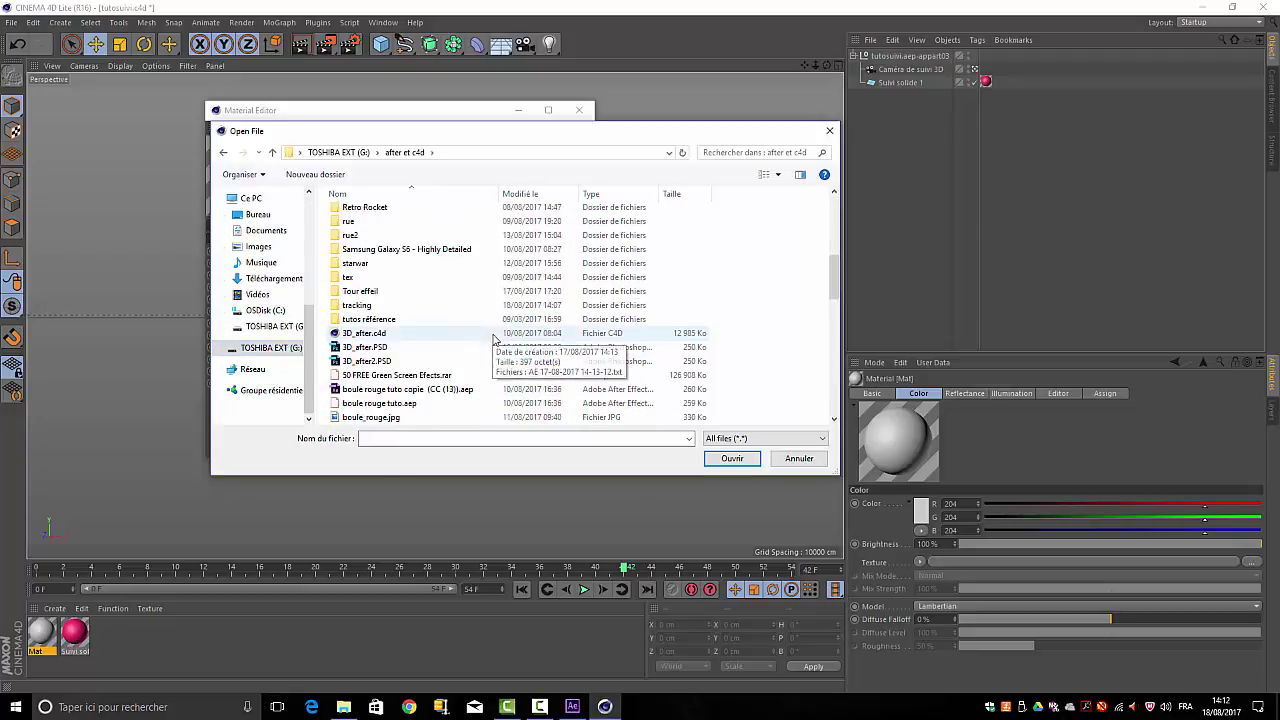
{"action": "left_click", "coordinate": [362, 307]}
{"action": "double_click", "coordinate": [362, 307]}
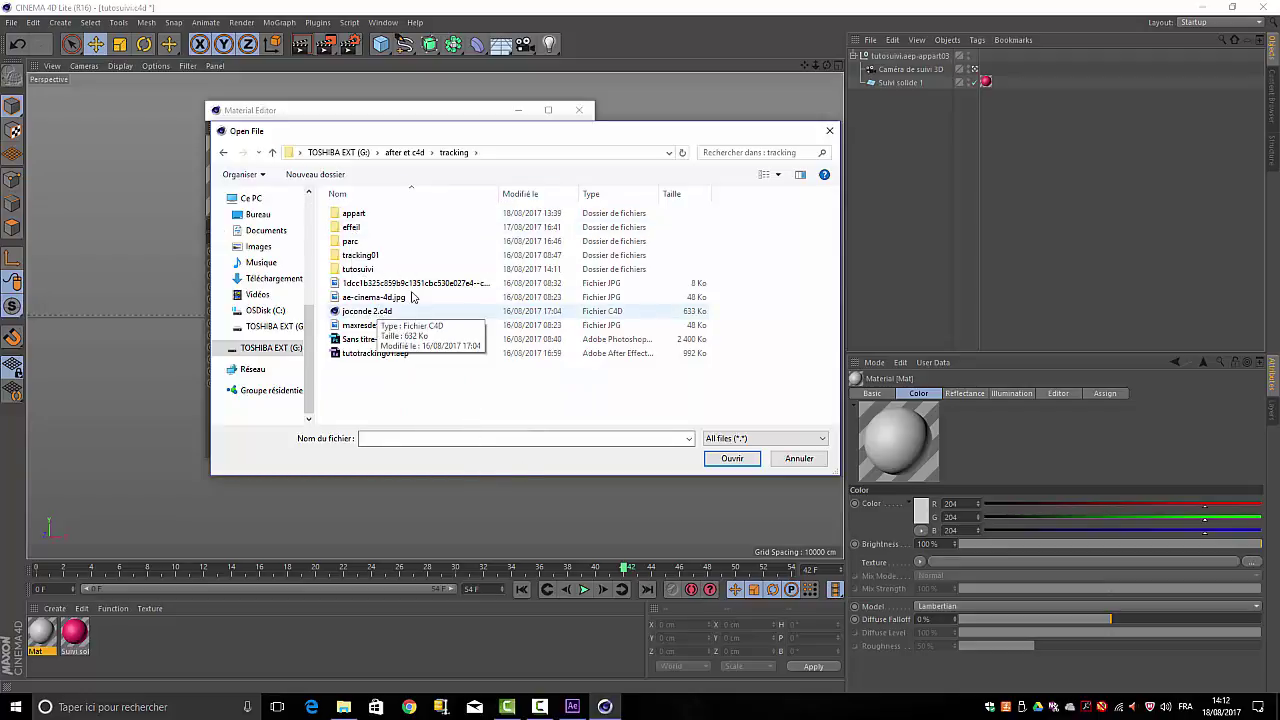
{"action": "left_click", "coordinate": [362, 271]}
{"action": "double_click", "coordinate": [362, 271]}
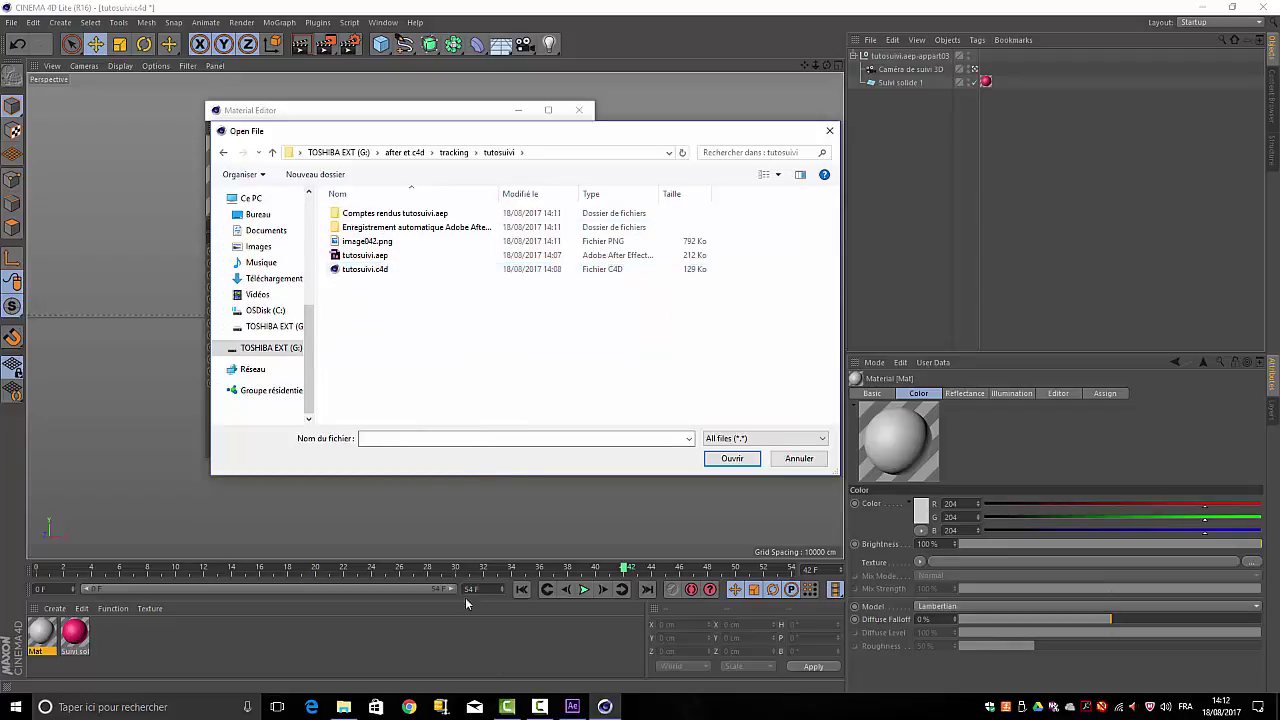
{"action": "left_click", "coordinate": [354, 243]}
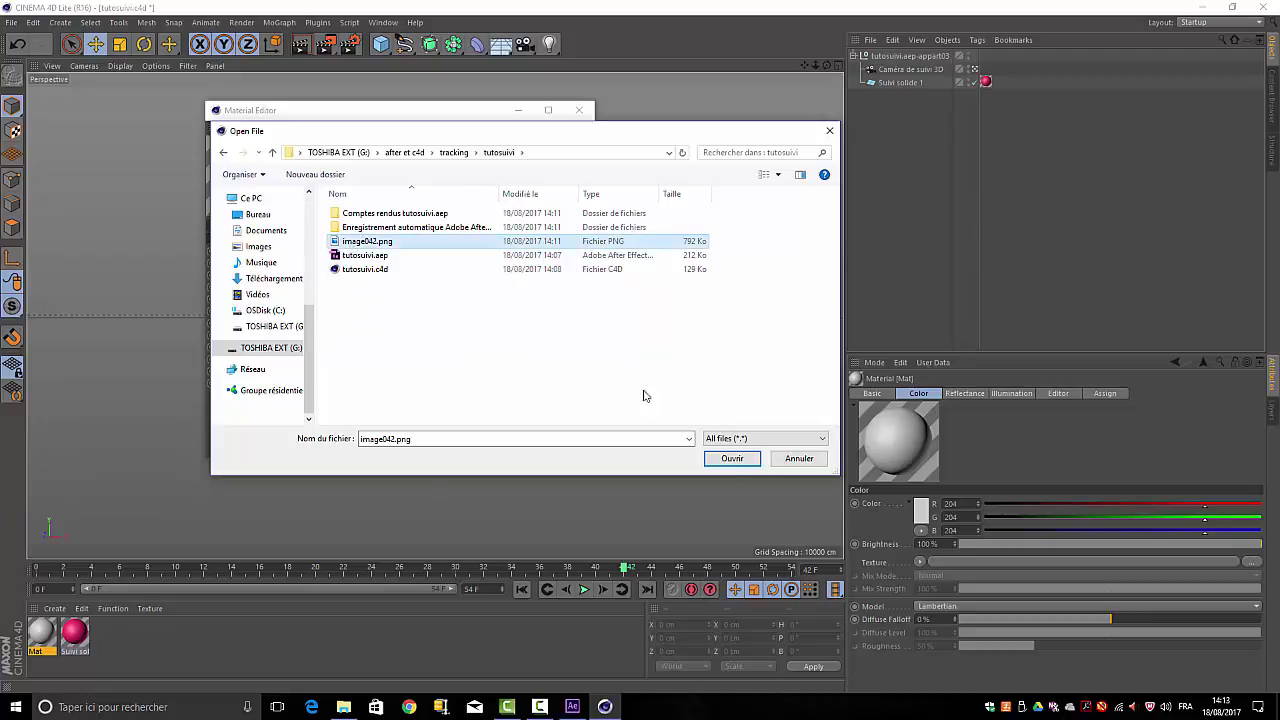
{"action": "left_click", "coordinate": [732, 459]}
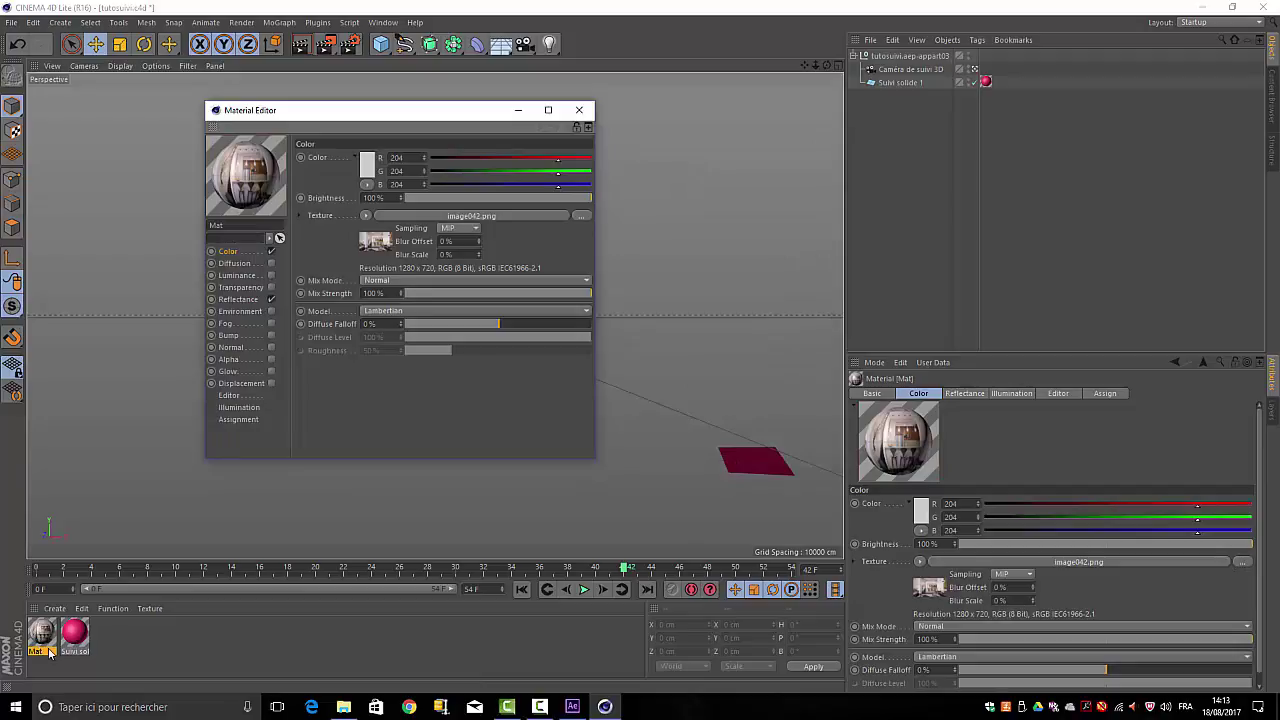
{"action": "left_click", "coordinate": [582, 111]}
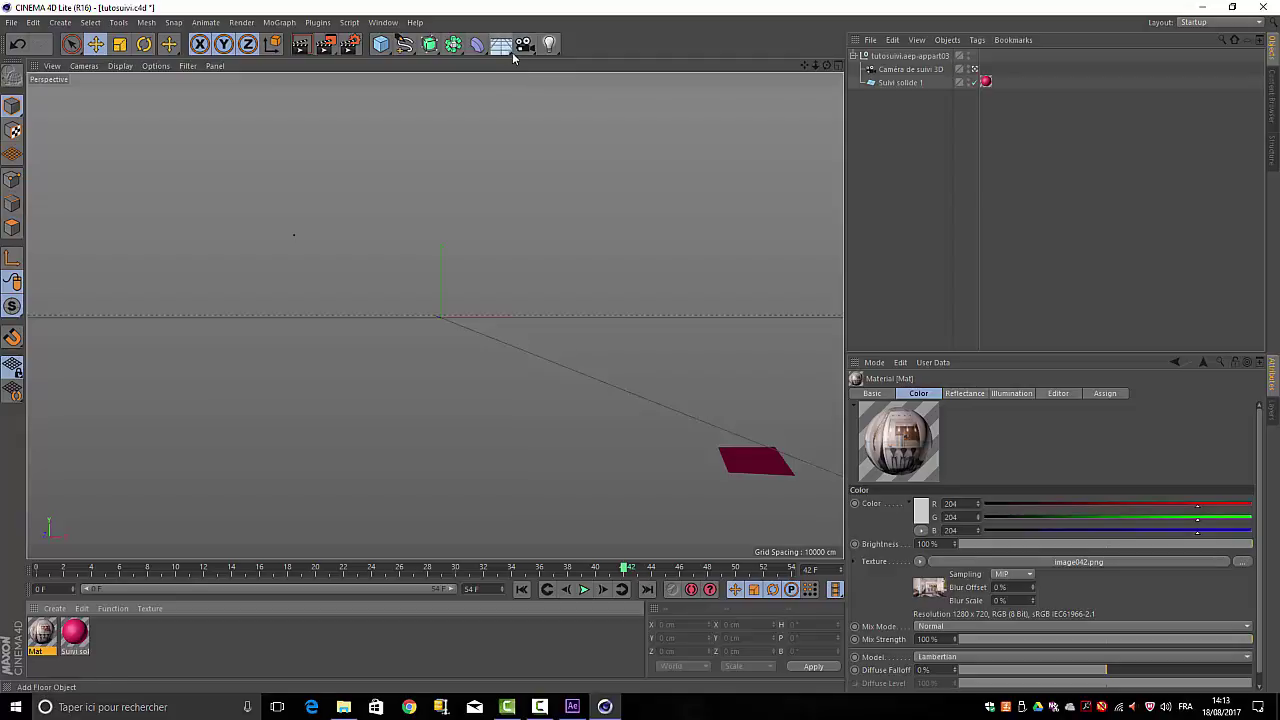
- Add a Background object to the scene and apply the image042.png material Mat to it
{"action": "left_click_drag", "start_coordinate": [512, 50], "coordinate": [547, 110]}
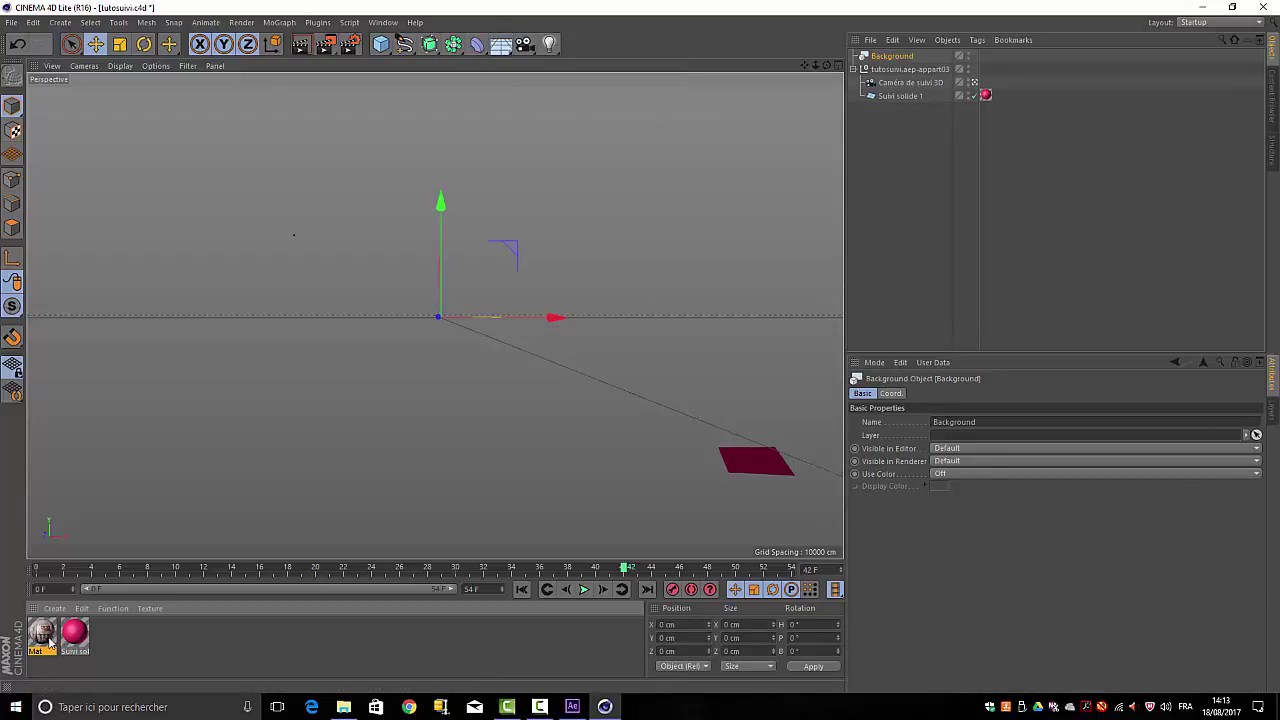
{"action": "left_click_drag", "start_coordinate": [37, 637], "coordinate": [876, 72]}
{"action": "left_click_drag", "start_coordinate": [900, 47], "coordinate": [893, 57]}
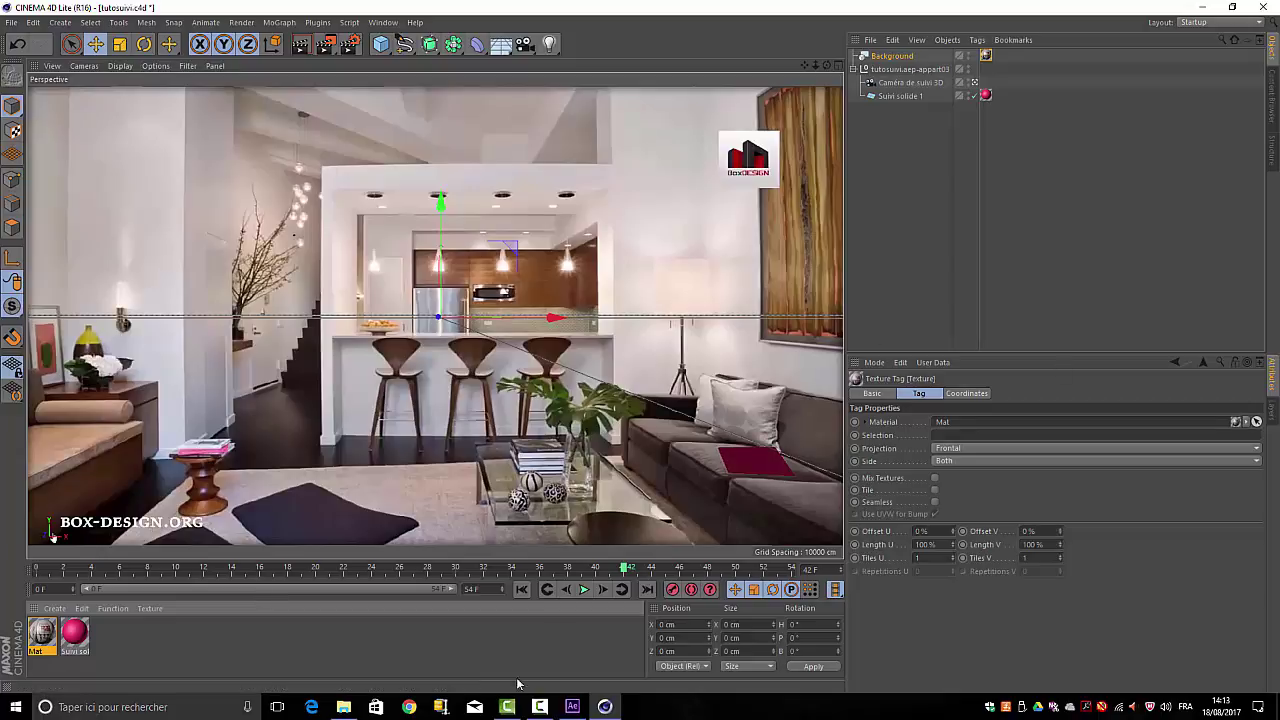
{"action": "mouse_move", "coordinate": [626, 571]}
{"action": "left_mouse_down"}
{"action": "mouse_move", "coordinate": [216, 571]}
{"action": "mouse_move", "coordinate": [515, 613]}
{"action": "mouse_move", "coordinate": [621, 589]}
{"action": "left_mouse_up"}
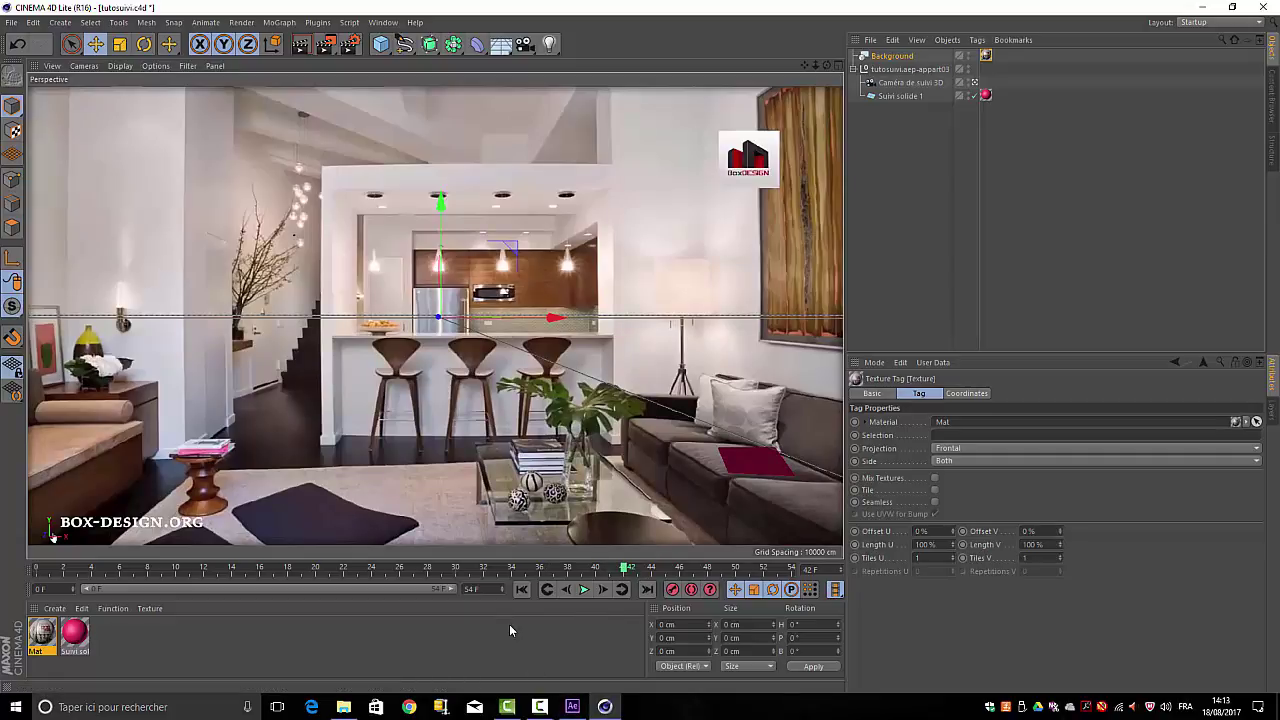
- Save the Cinema 4D project and switch to After Effects to check the tutosuivi.c4d layer at 0:00:01:12
{"action": "left_click", "coordinate": [11, 22]}
{"action": "left_click", "coordinate": [27, 134]}
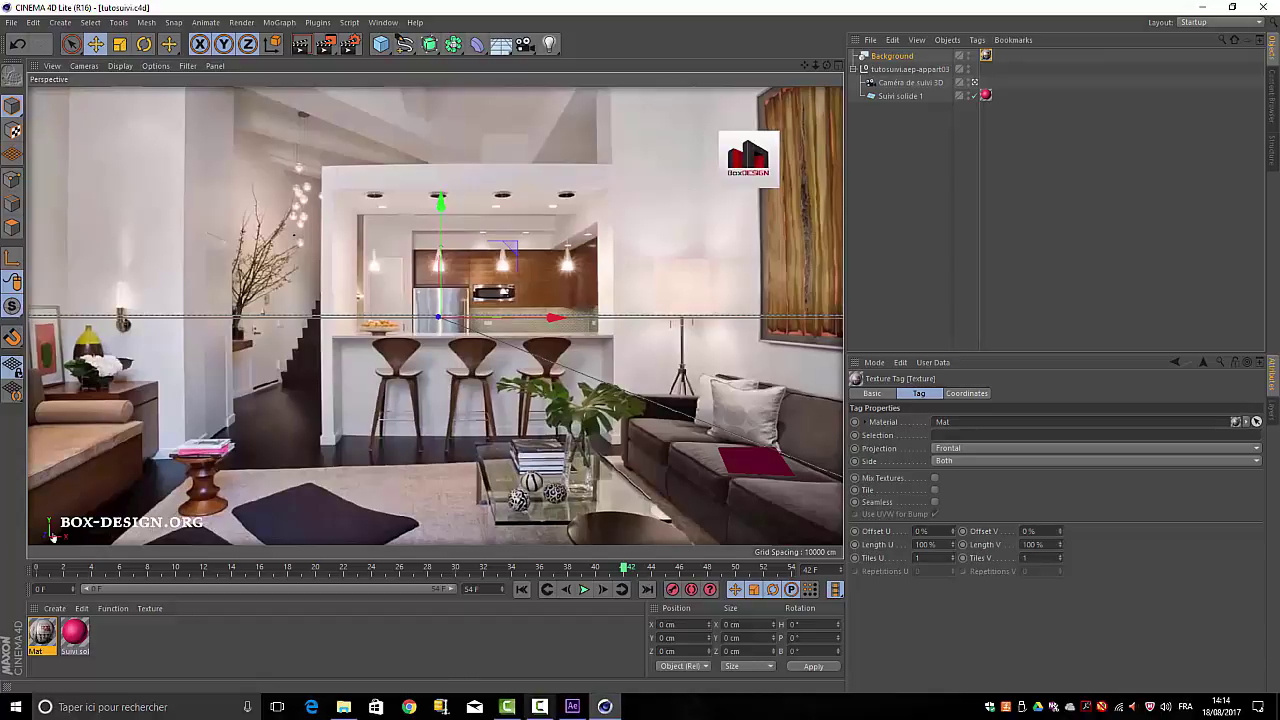
{"action": "left_click", "coordinate": [572, 707]}
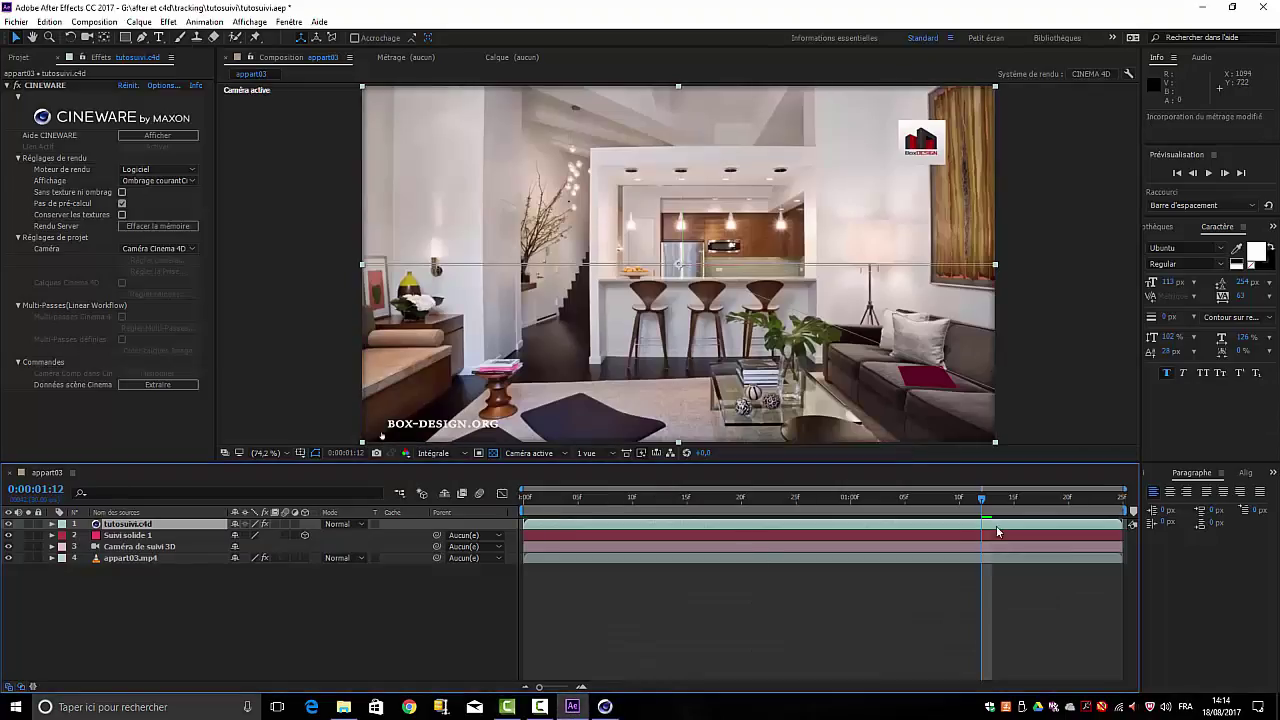
{"action": "mouse_move", "coordinate": [982, 496]}
{"action": "left_mouse_down"}
{"action": "mouse_move", "coordinate": [611, 497]}
{"action": "mouse_move", "coordinate": [509, 516]}
{"action": "mouse_move", "coordinate": [920, 536]}
{"action": "mouse_move", "coordinate": [986, 513]}
{"action": "left_mouse_up"}
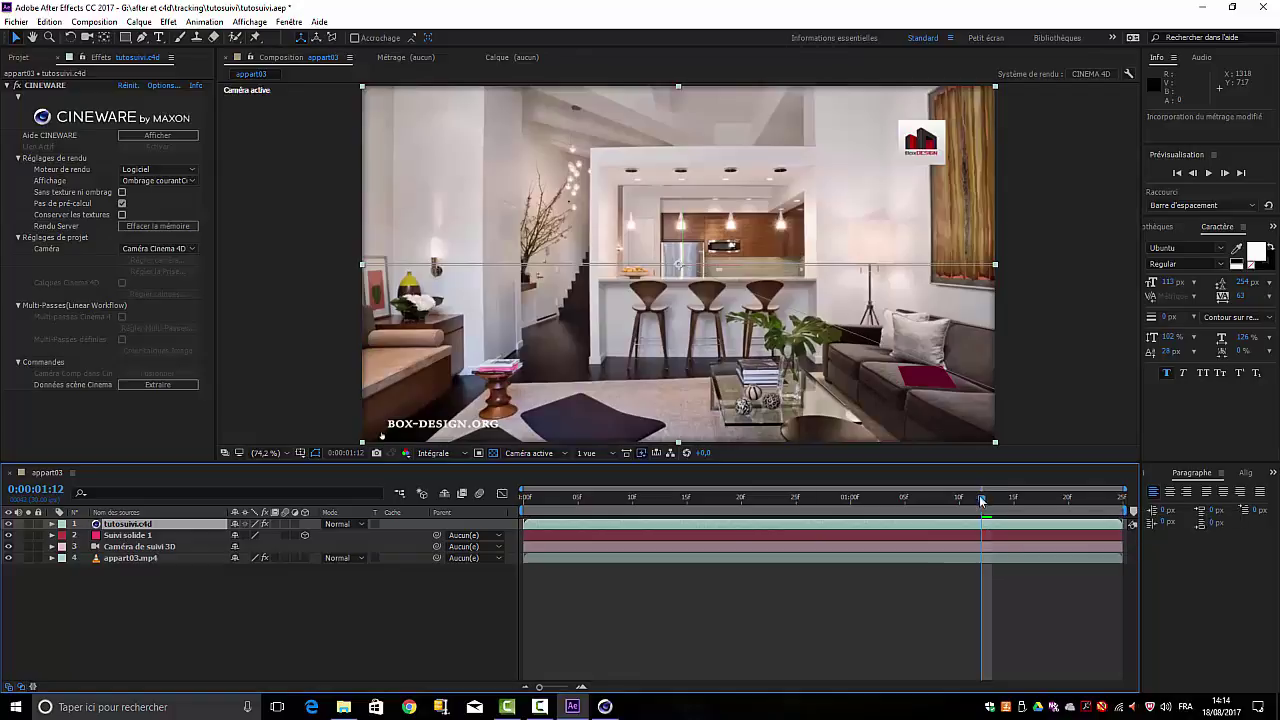
{"action": "left_click_drag", "start_coordinate": [981, 500], "coordinate": [982, 528]}
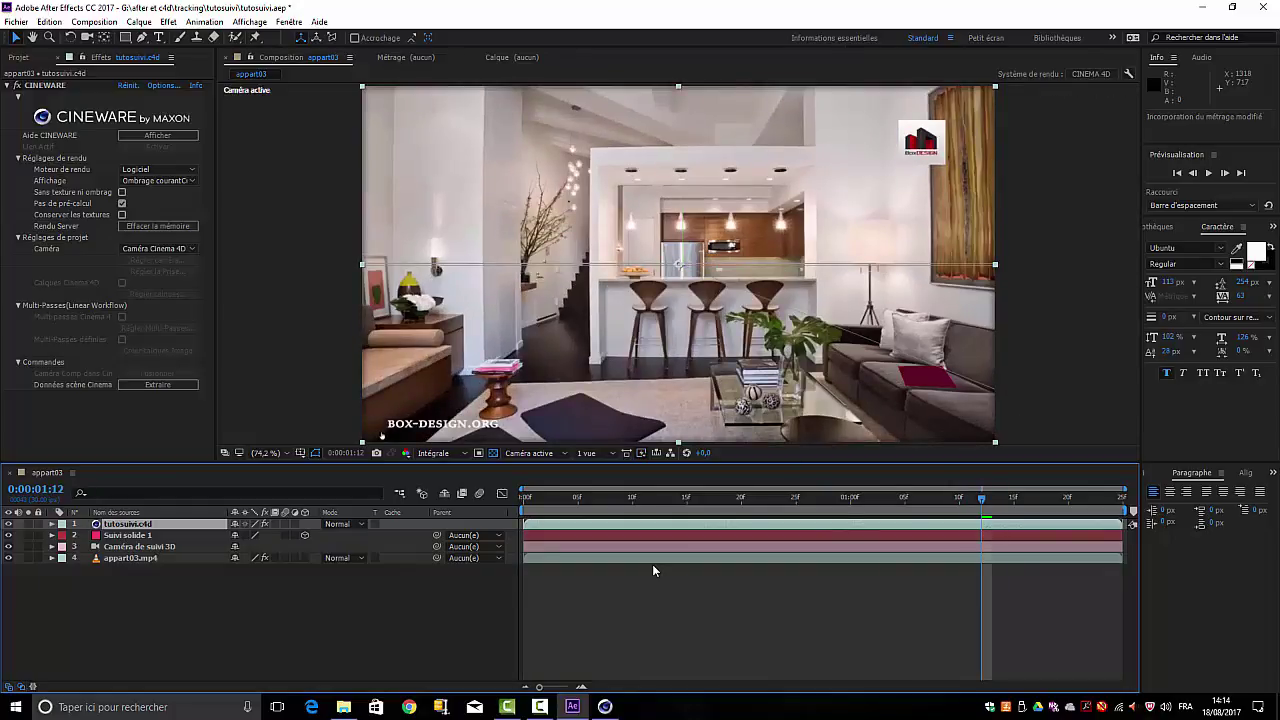